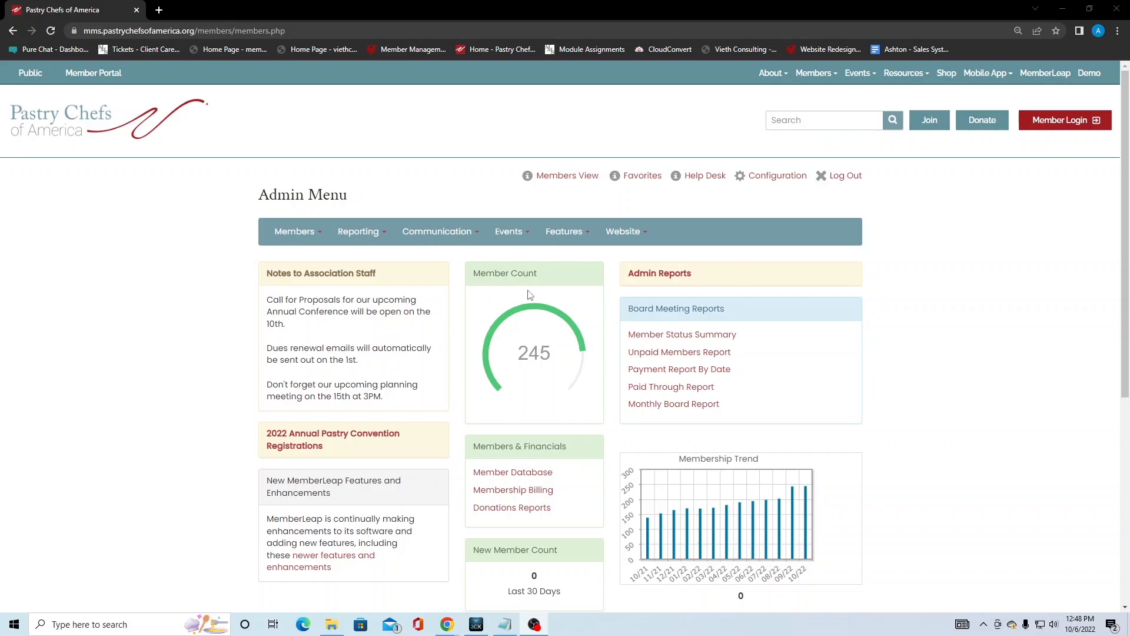
- Open the Event Registration list from the admin area's event features
{"action": "left_click", "coordinate": [549, 235]}
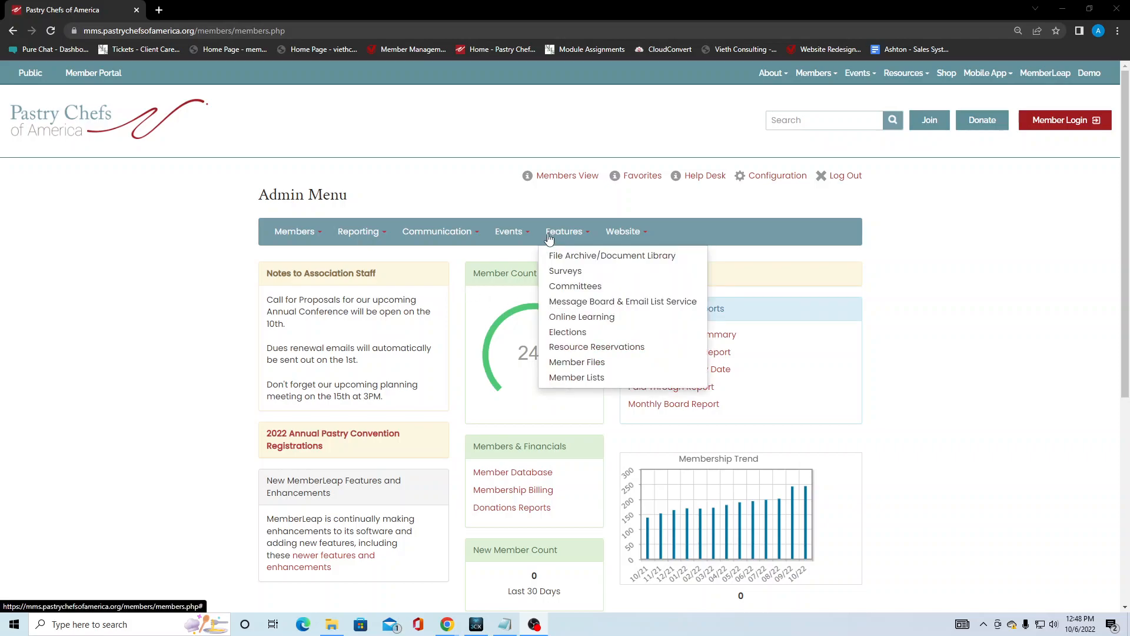
{"action": "left_click", "coordinate": [510, 232]}
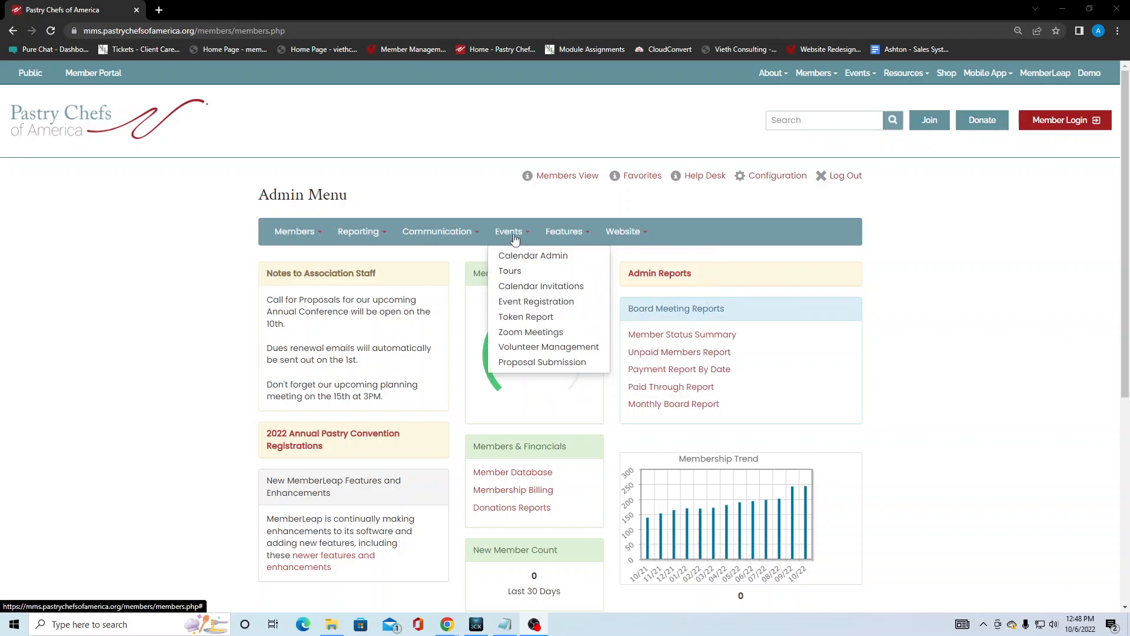
{"action": "left_click", "coordinate": [525, 300]}
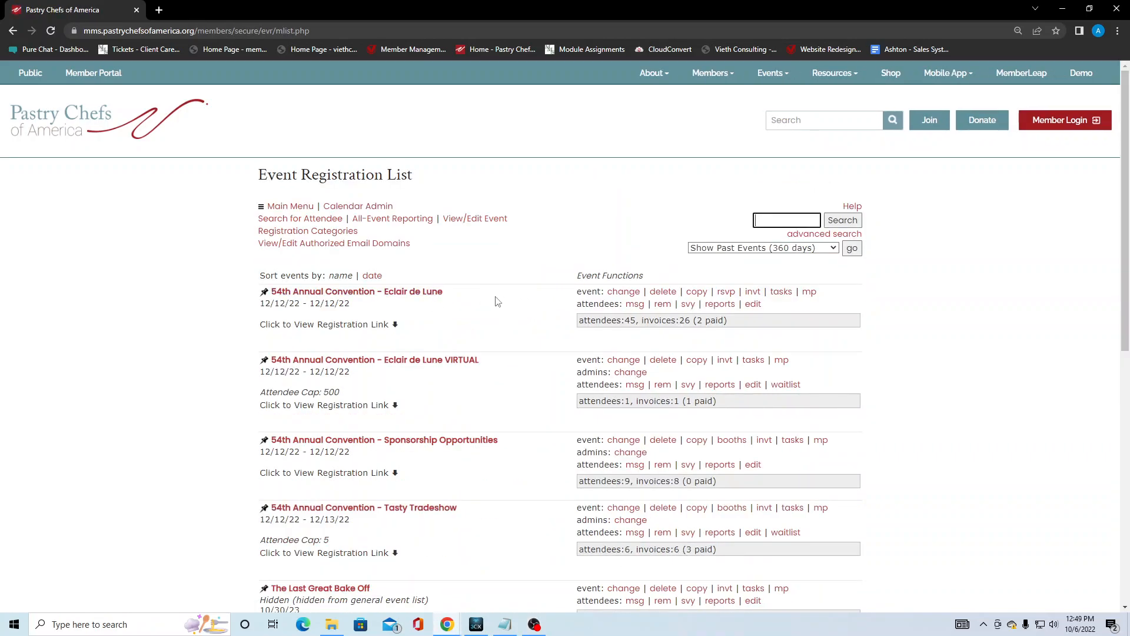
- Start an invitation message for the event "54th Annual Convention - Eclair de Lune"
{"action": "scroll", "coordinate": [497, 301], "scroll_direction": "down", "scroll_amount": 3}
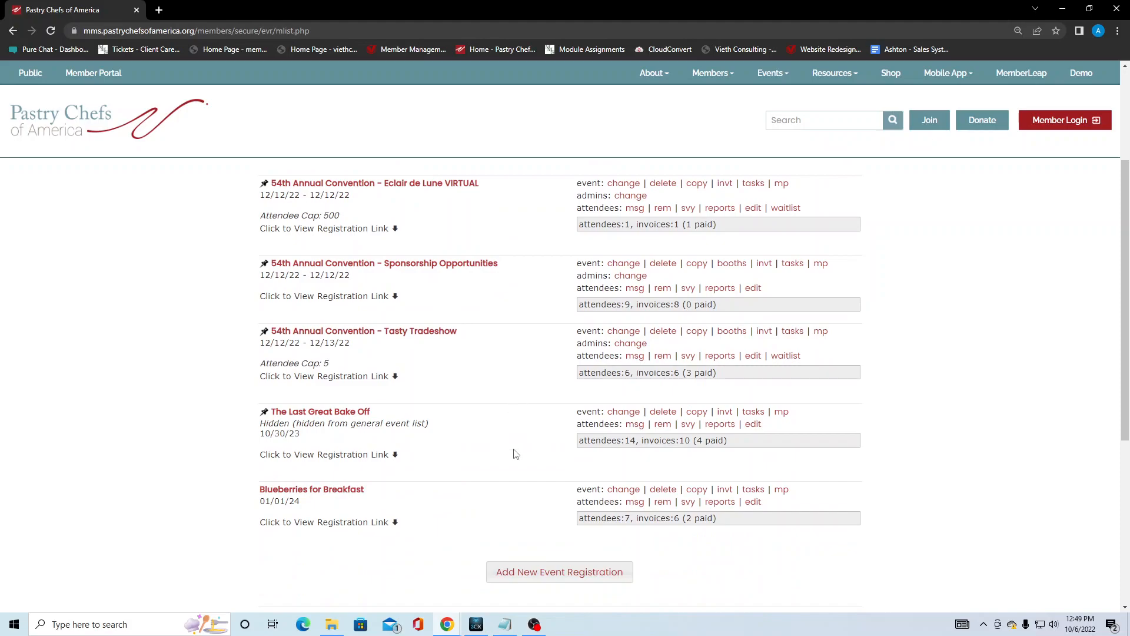
{"action": "scroll", "coordinate": [515, 453], "scroll_direction": "up", "scroll_amount": 1}
{"action": "scroll", "coordinate": [516, 446], "scroll_direction": "up", "scroll_amount": 1}
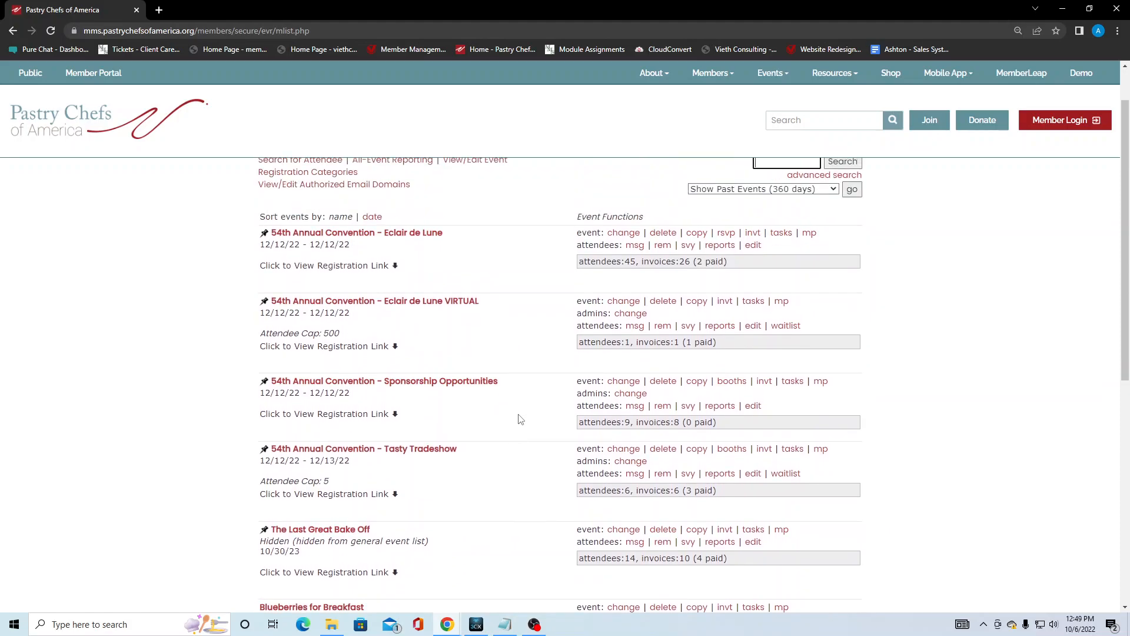
{"action": "scroll", "coordinate": [521, 419], "scroll_direction": "up", "scroll_amount": 1}
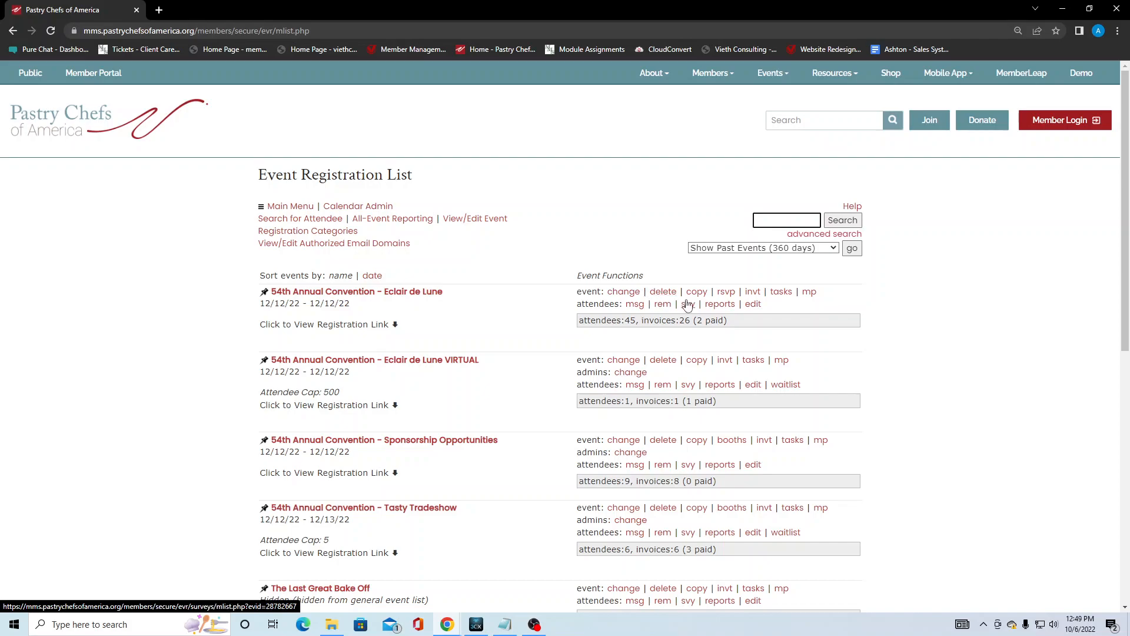
{"action": "left_click", "coordinate": [752, 292]}
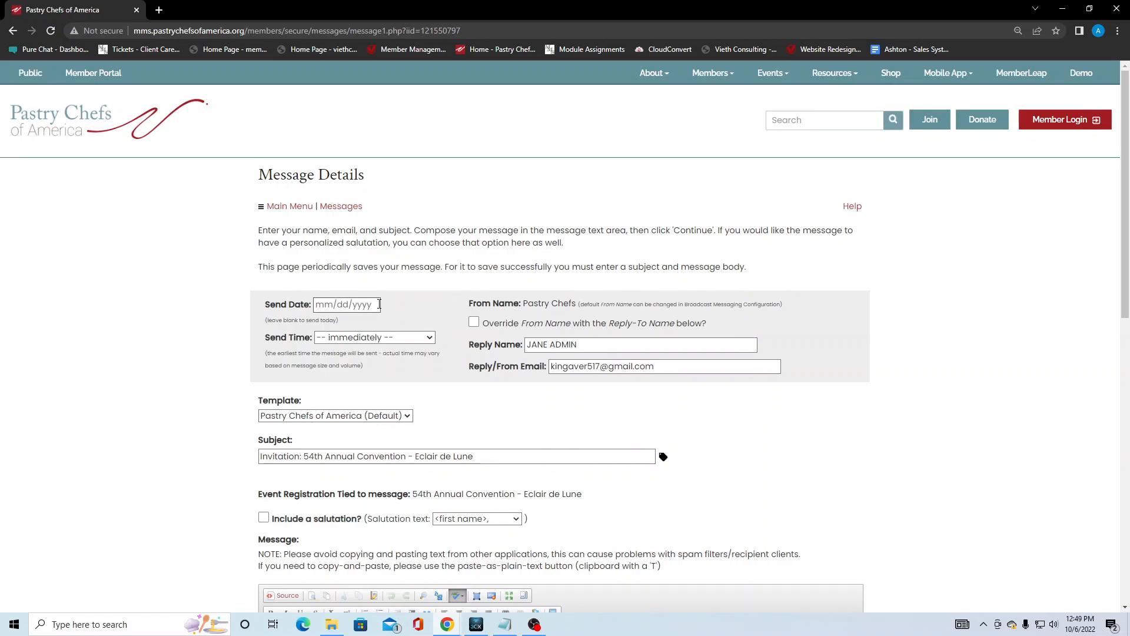
- Set the invitation's send date to 10/20/2022 and check the available send times
{"action": "scroll", "coordinate": [447, 321], "scroll_direction": "down", "scroll_amount": 2}
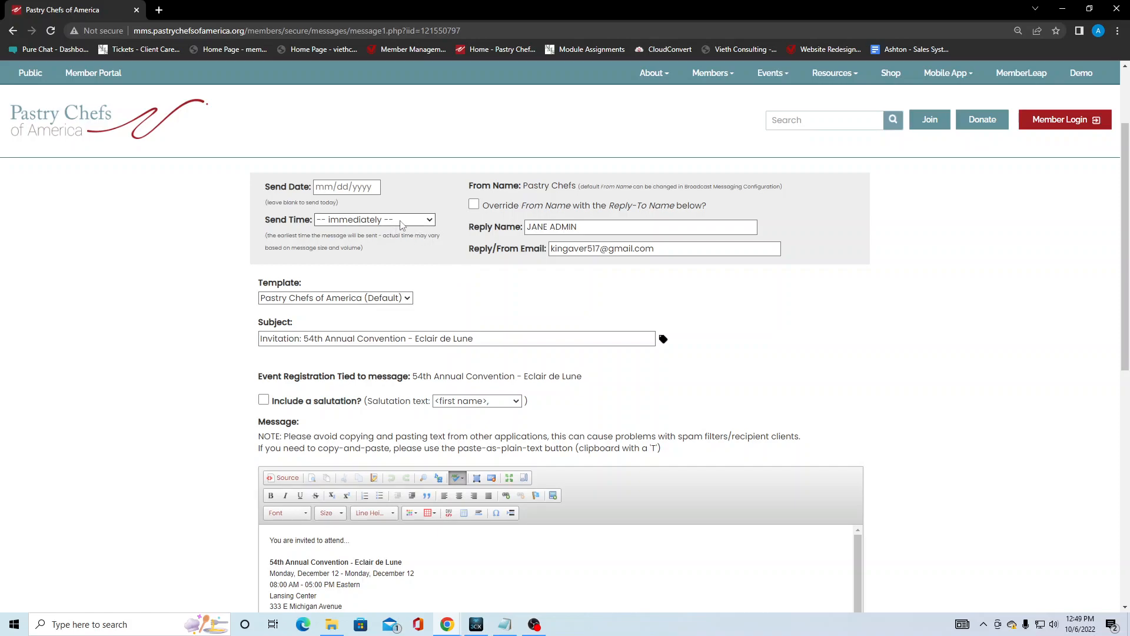
{"action": "left_click", "coordinate": [339, 187]}
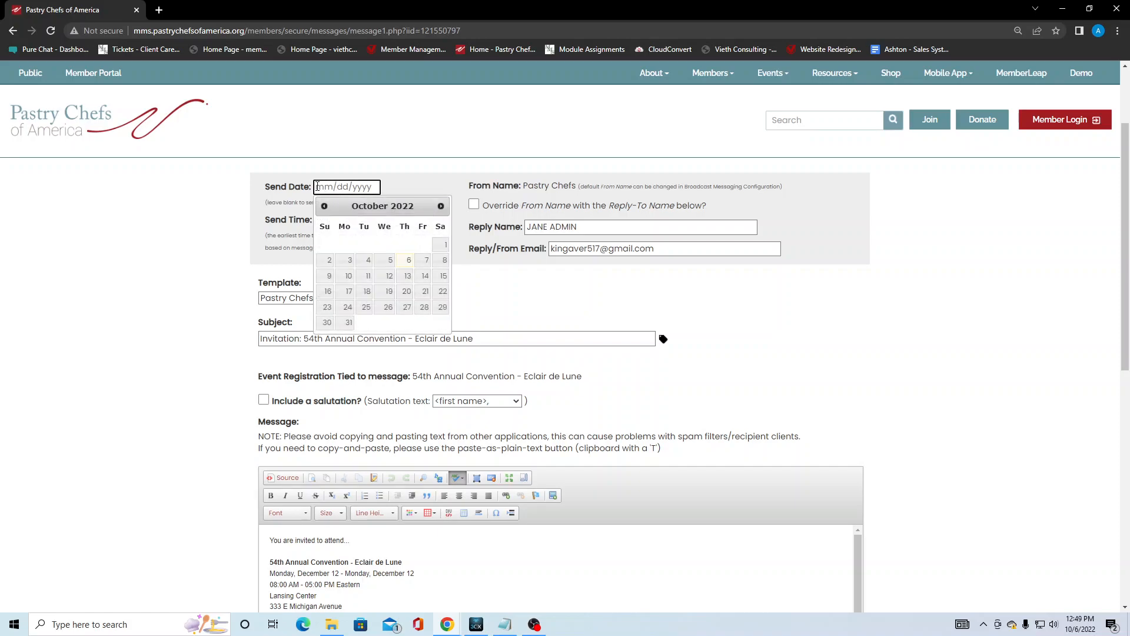
{"action": "left_click", "coordinate": [407, 291]}
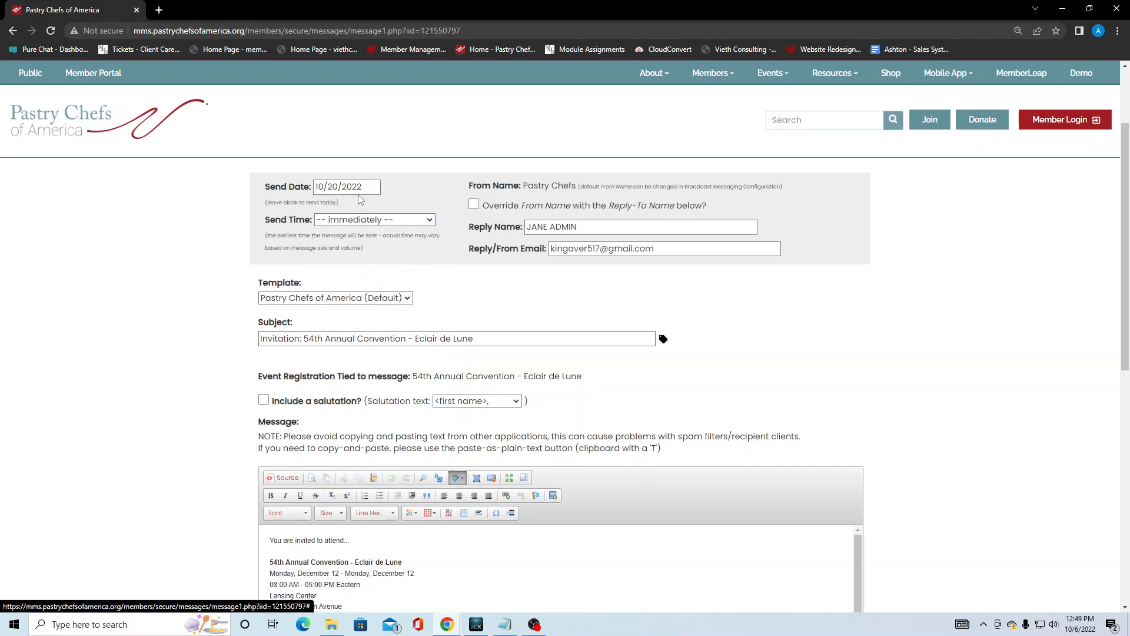
{"action": "left_click", "coordinate": [399, 223]}
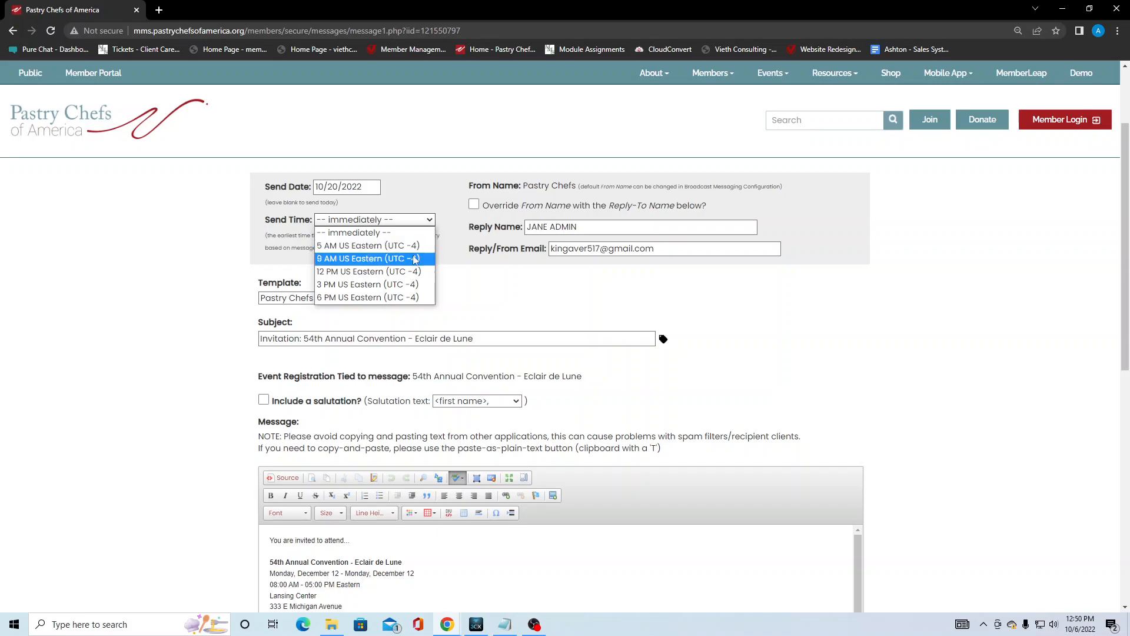
{"action": "left_click", "coordinate": [504, 287]}
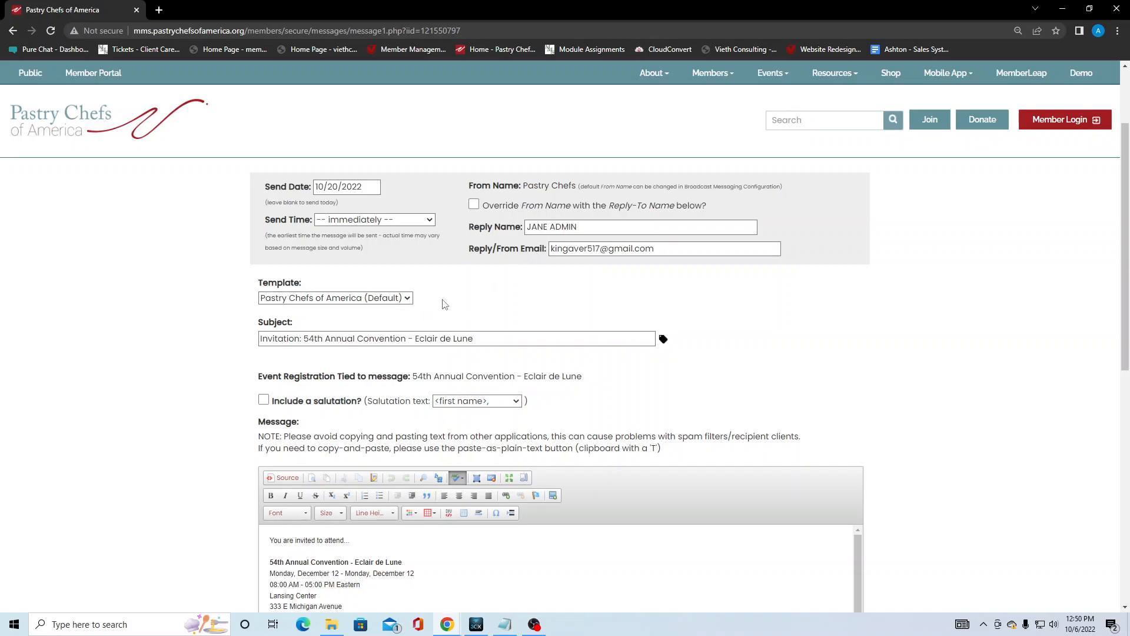
- Examine the invitation's subject, its salutation option and the available salutation texts
{"action": "scroll", "coordinate": [492, 307], "scroll_direction": "down", "scroll_amount": 1}
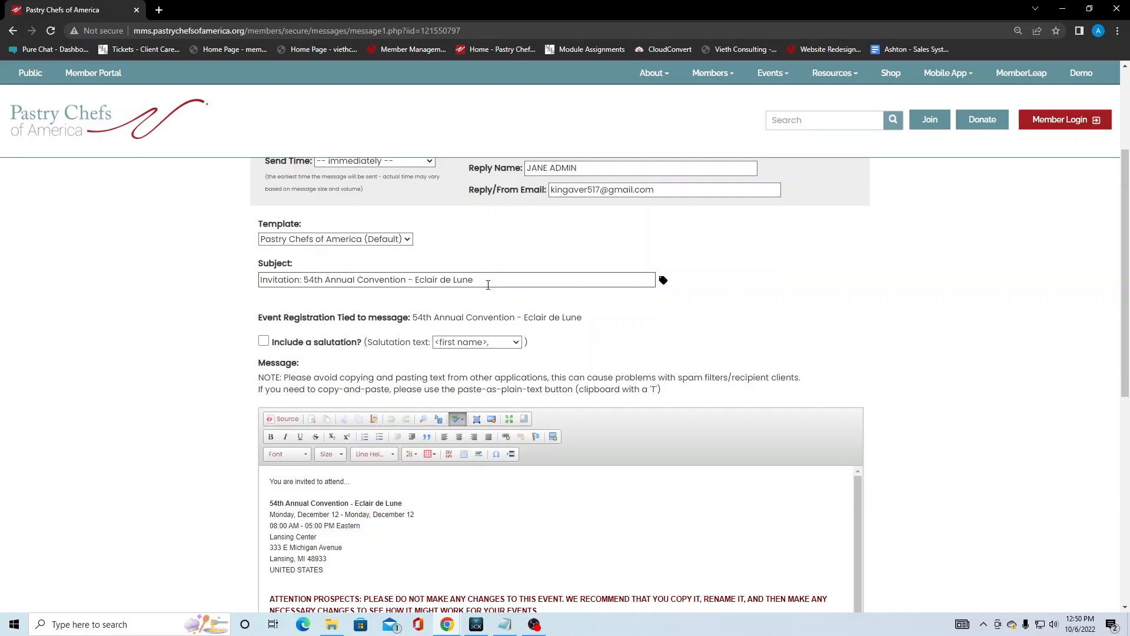
{"action": "scroll", "coordinate": [488, 285], "scroll_direction": "down", "scroll_amount": 1}
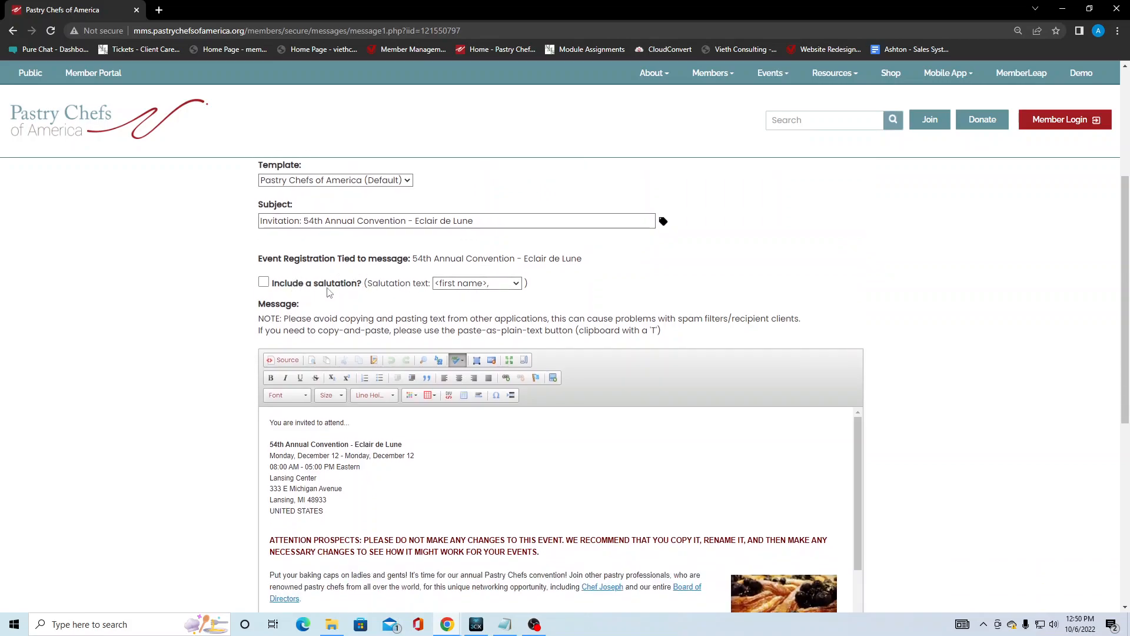
{"action": "left_click", "coordinate": [263, 282]}
{"action": "left_click", "coordinate": [264, 282]}
{"action": "left_click", "coordinate": [488, 284]}
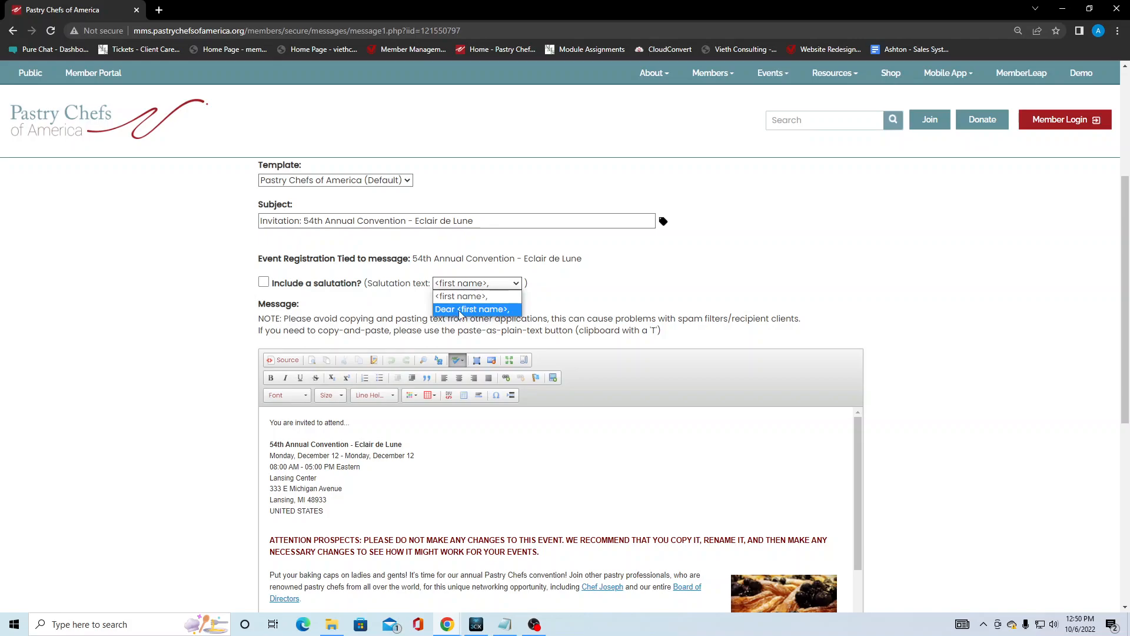
{"action": "left_click", "coordinate": [616, 292]}
- Read through the invitation's message body, including the event details, registration and calendar links, and the RSVP link placeholder
{"action": "scroll", "coordinate": [834, 286], "scroll_direction": "down", "scroll_amount": 2}
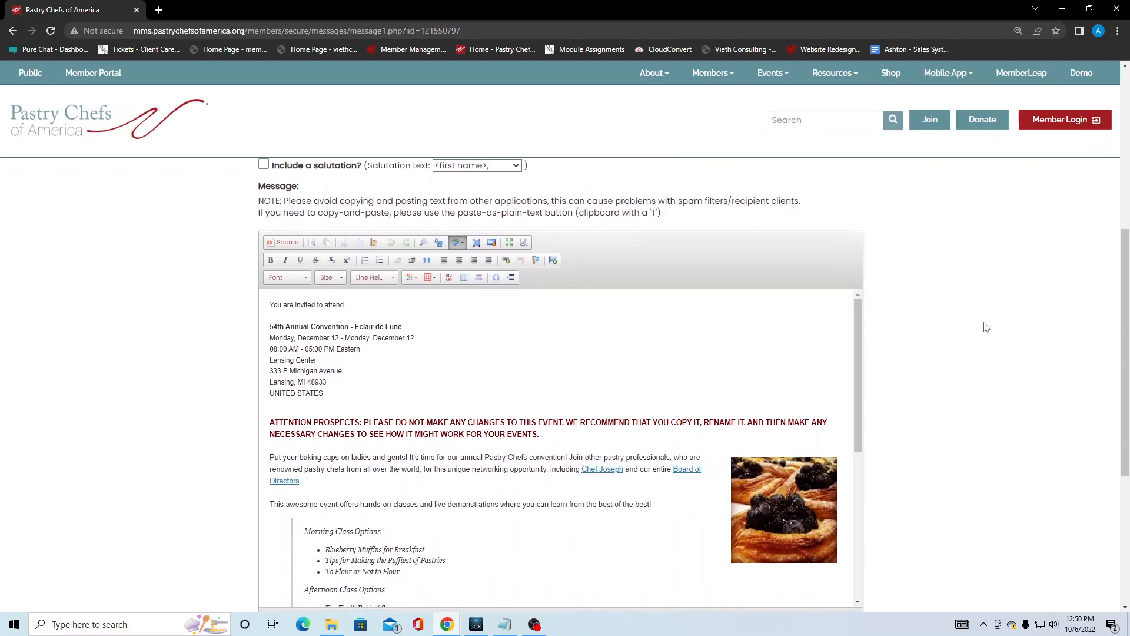
{"action": "scroll", "coordinate": [650, 353], "scroll_direction": "down", "scroll_amount": 4}
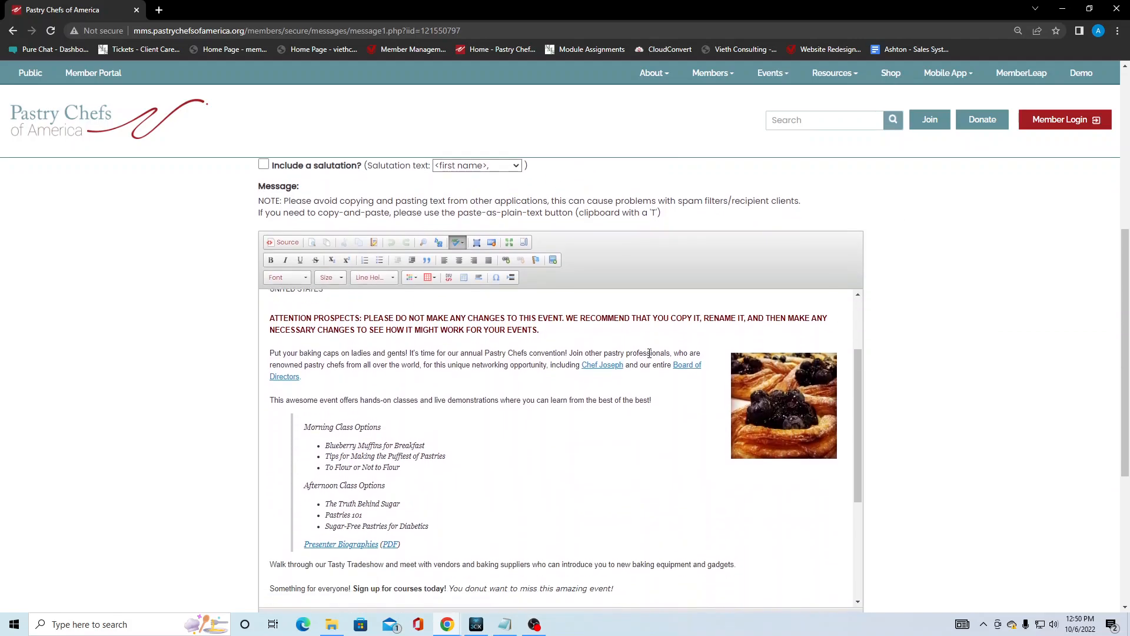
{"action": "scroll", "coordinate": [681, 353], "scroll_direction": "down", "scroll_amount": 1}
{"action": "scroll", "coordinate": [681, 354], "scroll_direction": "up", "scroll_amount": 5}
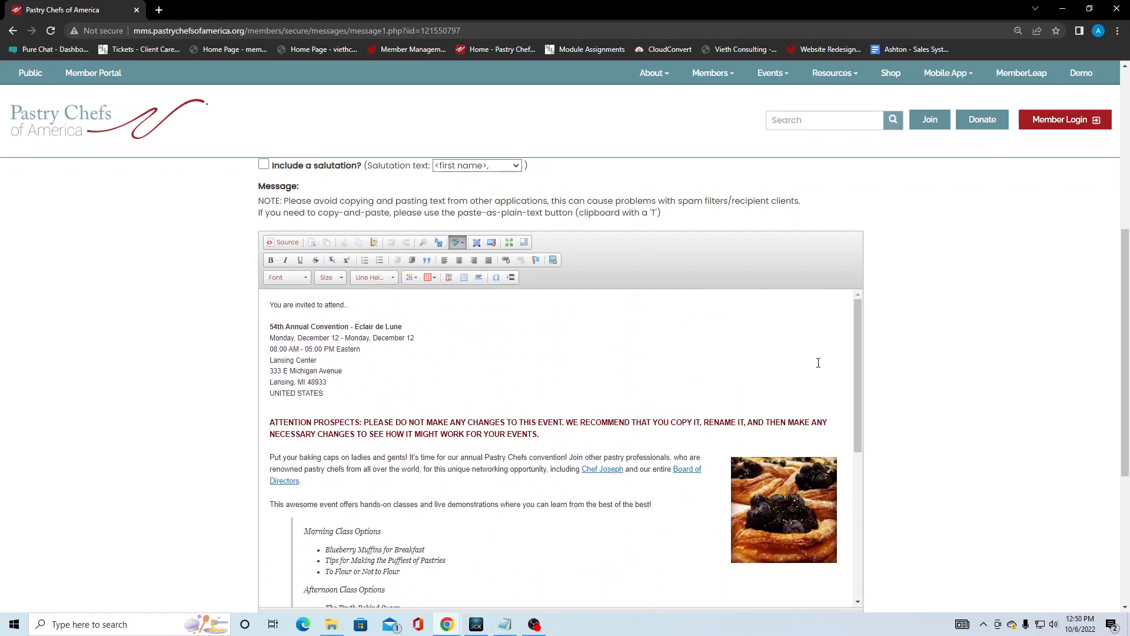
{"action": "scroll", "coordinate": [916, 381], "scroll_direction": "down", "scroll_amount": 1}
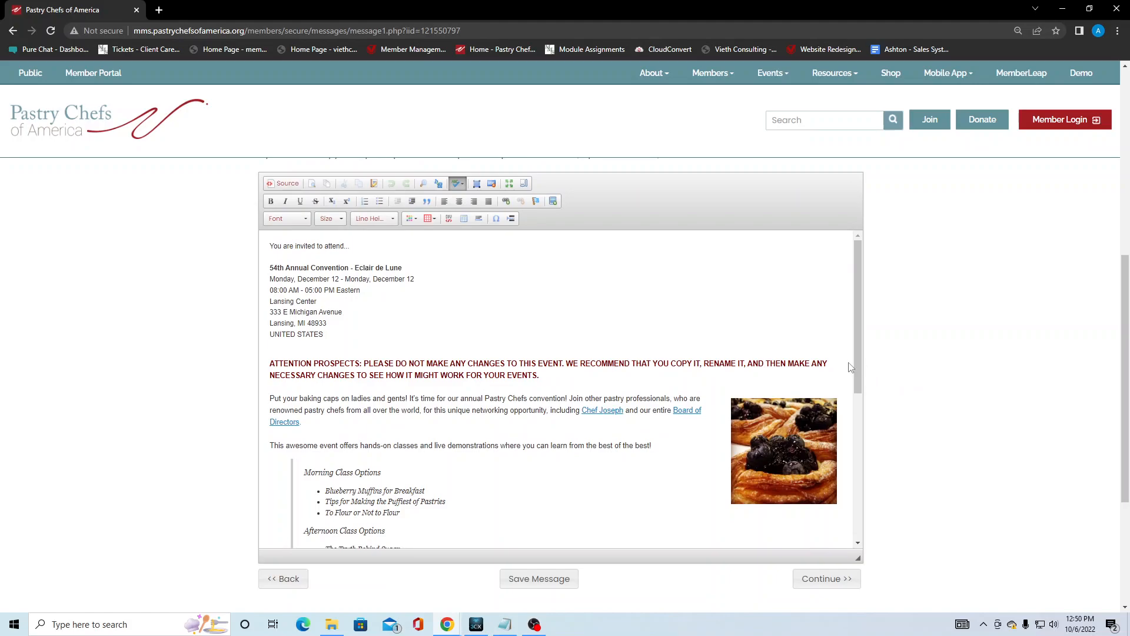
{"action": "scroll", "coordinate": [515, 315], "scroll_direction": "down", "scroll_amount": 2}
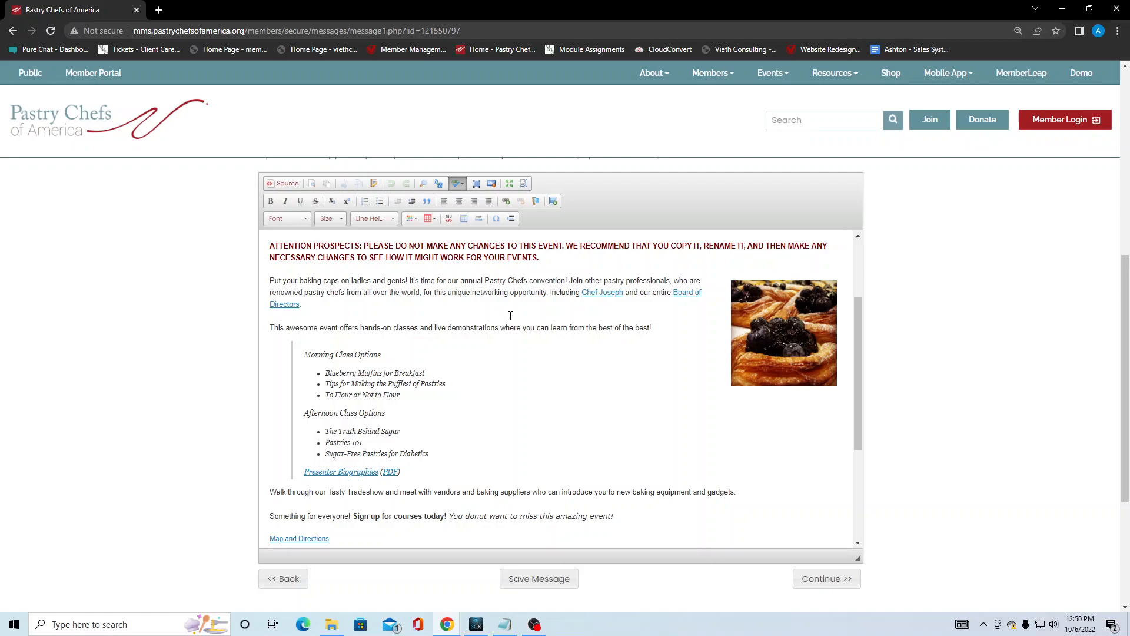
{"action": "scroll", "coordinate": [510, 316], "scroll_direction": "up", "scroll_amount": 2}
{"action": "scroll", "coordinate": [511, 316], "scroll_direction": "down", "scroll_amount": 5}
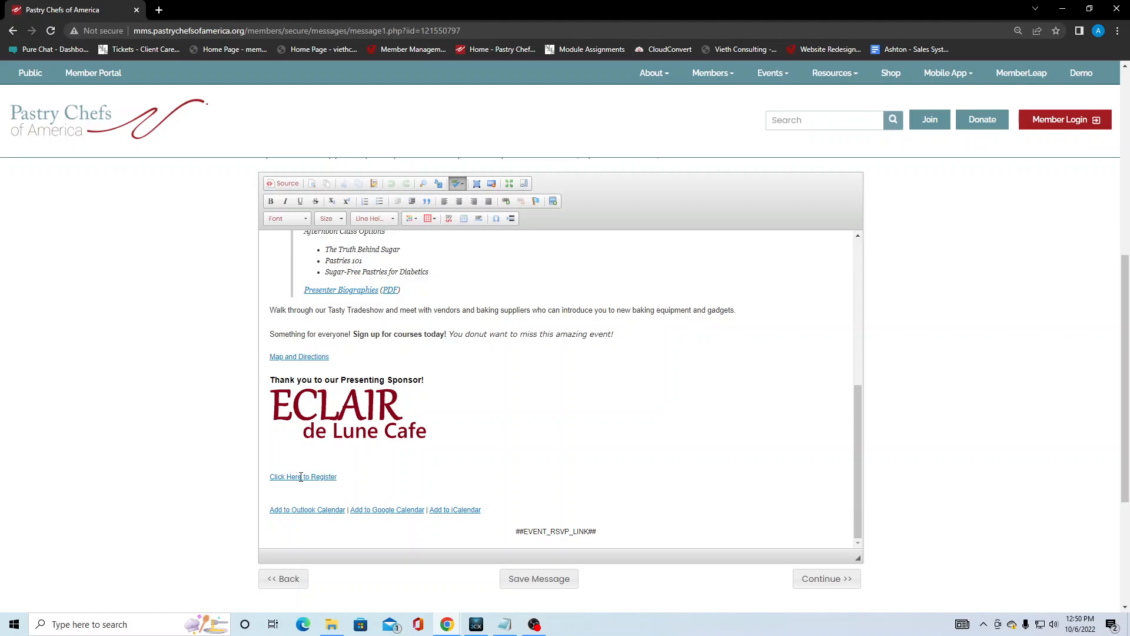
{"action": "left_click_drag", "start_coordinate": [598, 532], "coordinate": [514, 533]}
{"action": "left_click", "coordinate": [557, 512]}
- Continue past the message attachments to the recipient selection without attaching a file
{"action": "left_click", "coordinate": [830, 580]}
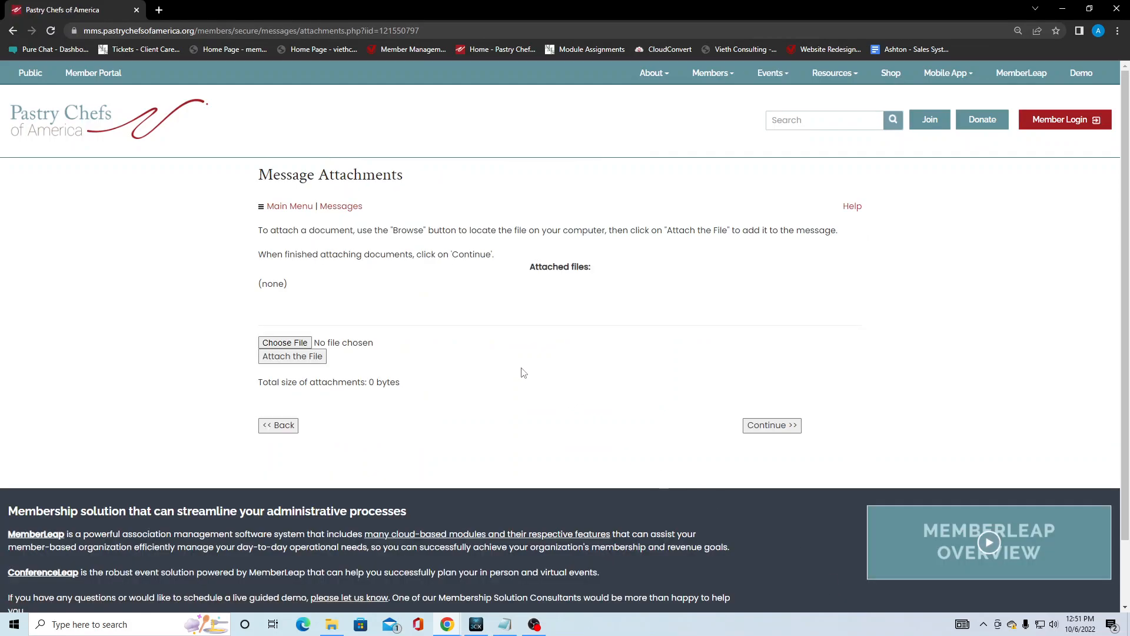
{"action": "left_click", "coordinate": [299, 345]}
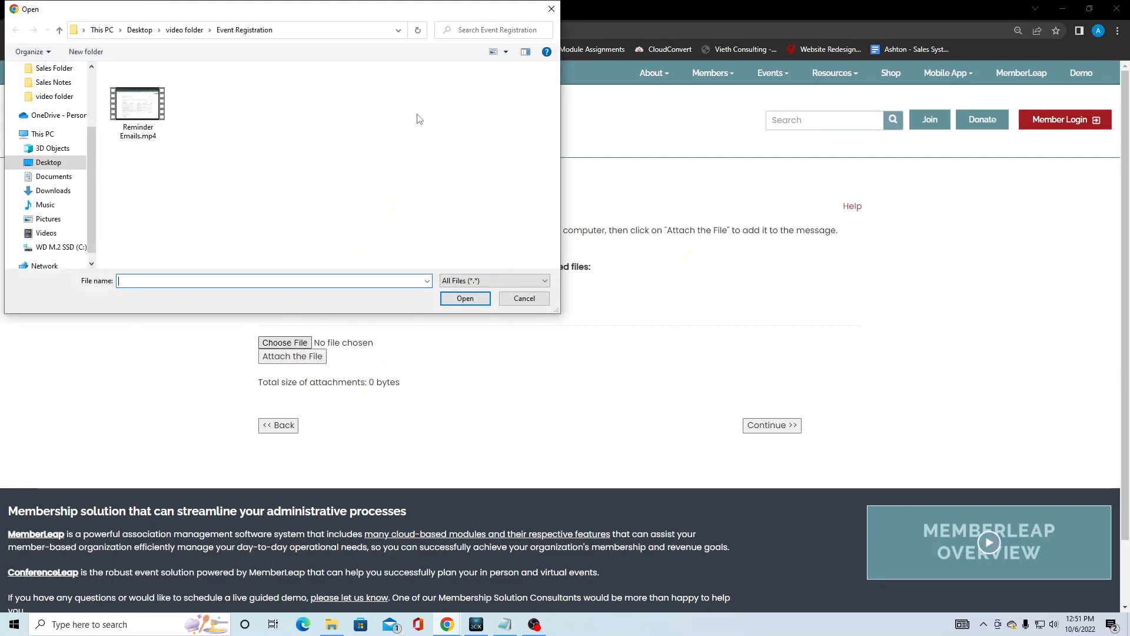
{"action": "left_click", "coordinate": [552, 9]}
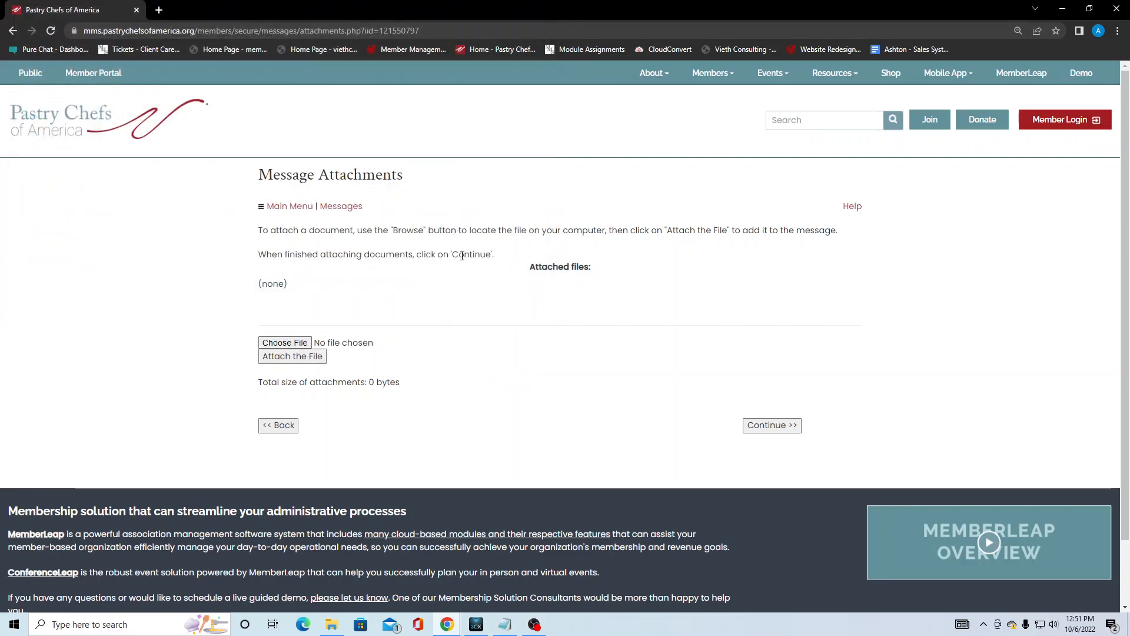
{"action": "left_click", "coordinate": [765, 433]}
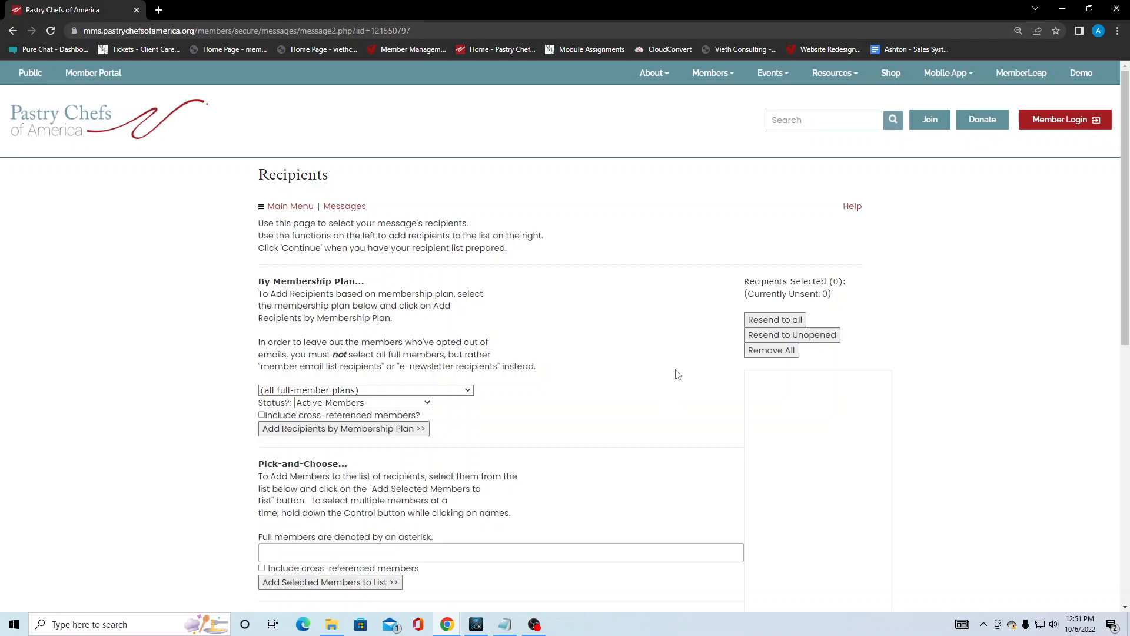
- Examine the membership plan and member status choices for adding recipients by membership plan
{"action": "scroll", "coordinate": [677, 374], "scroll_direction": "down", "scroll_amount": 2}
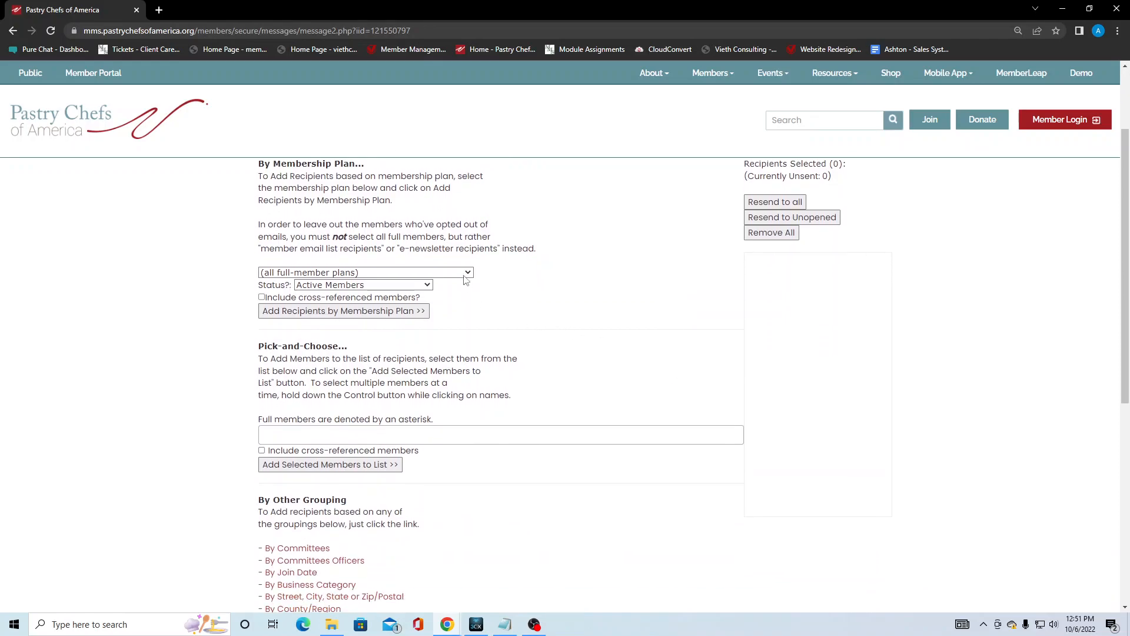
{"action": "left_click", "coordinate": [466, 272]}
{"action": "scroll", "coordinate": [409, 444], "scroll_direction": "down", "scroll_amount": 5}
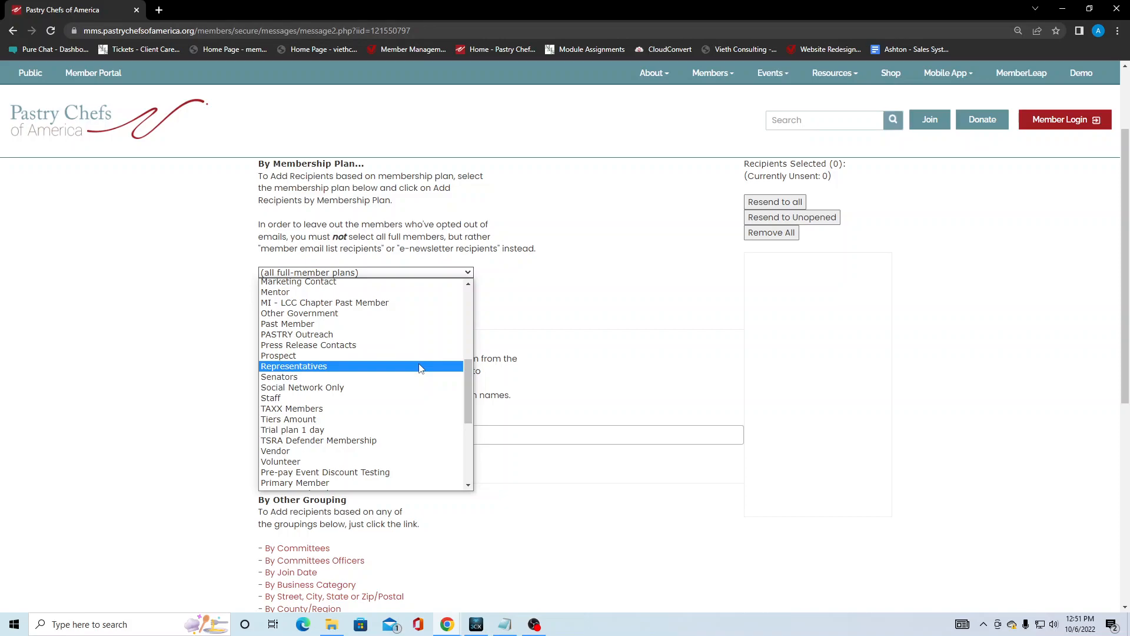
{"action": "left_click", "coordinate": [624, 309]}
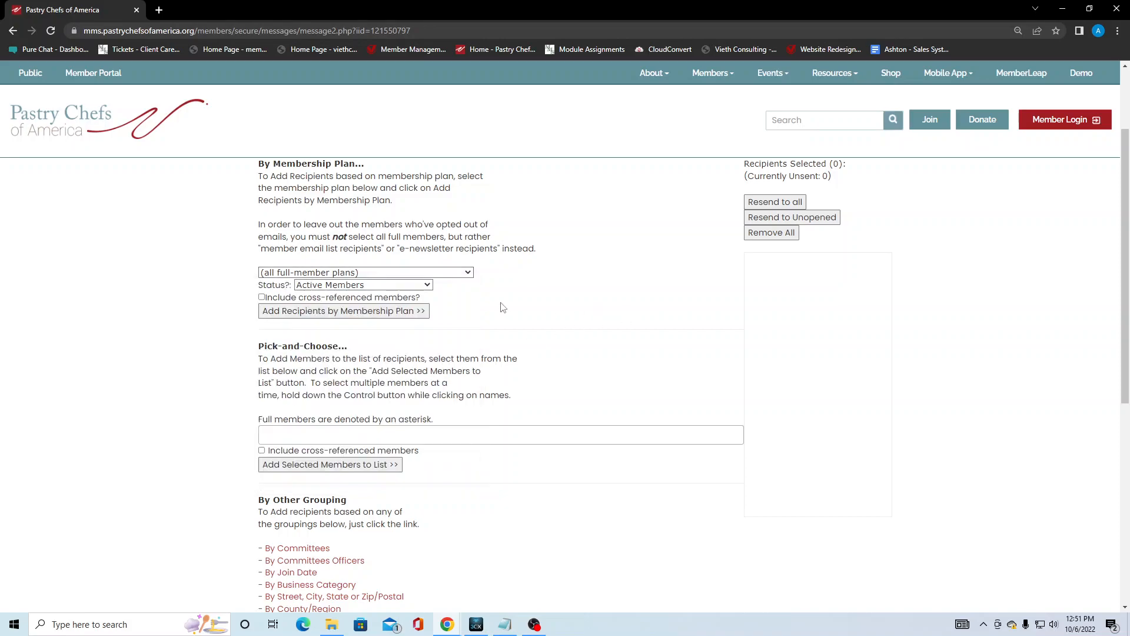
{"action": "left_click", "coordinate": [423, 285]}
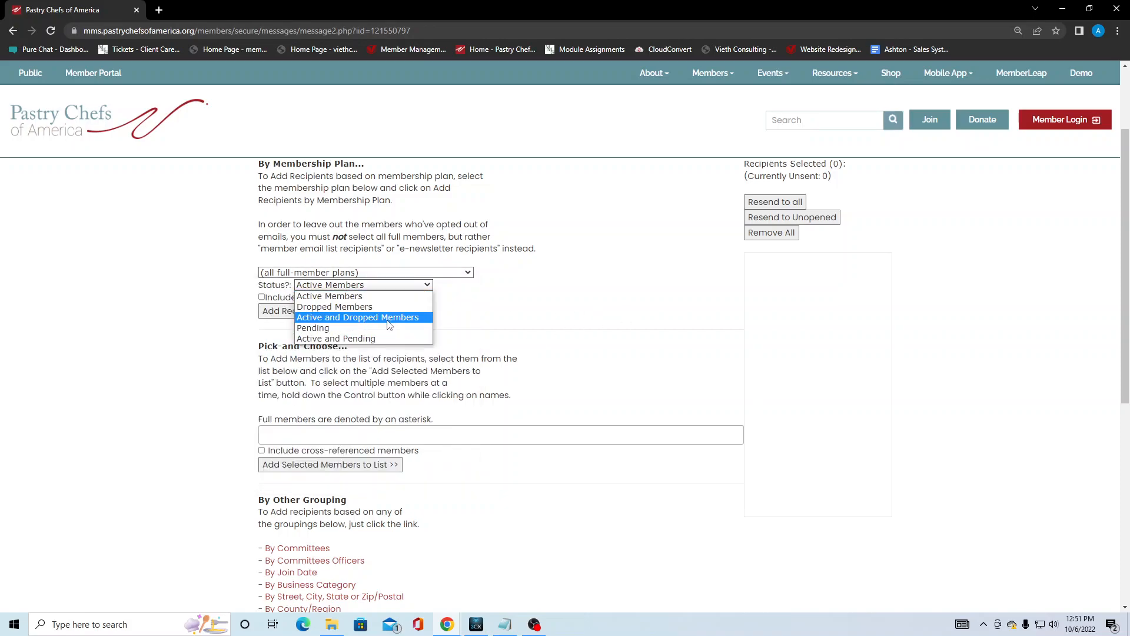
{"action": "left_click", "coordinate": [530, 308]}
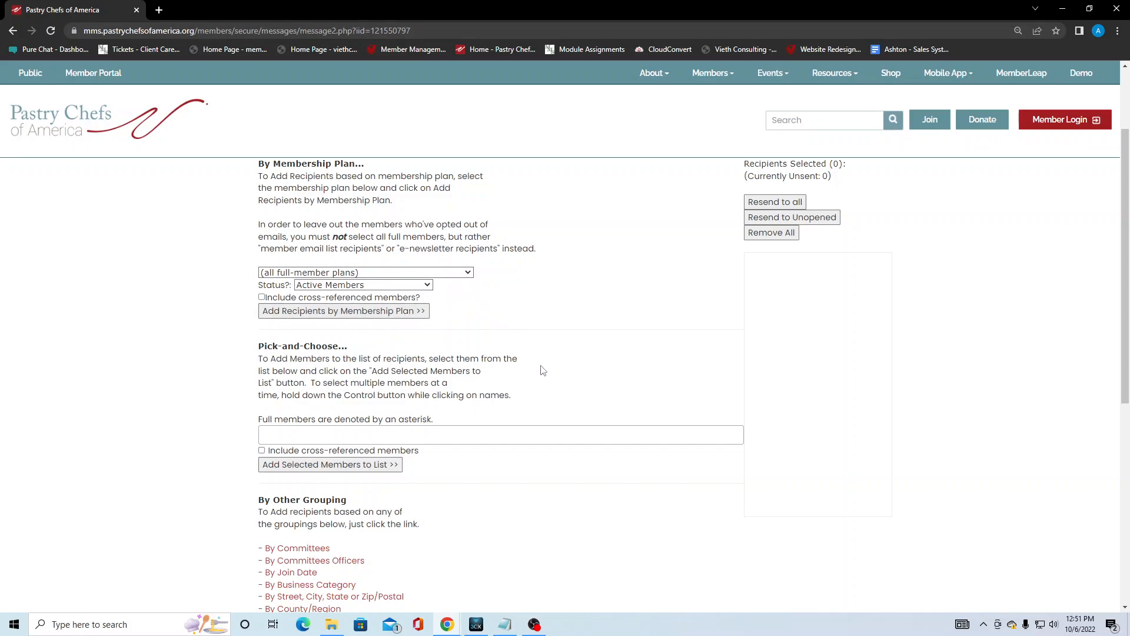
- Find a full member by last name under Pick-and-Choose and add that member to the recipient list
{"action": "scroll", "coordinate": [544, 371], "scroll_direction": "down", "scroll_amount": 1}
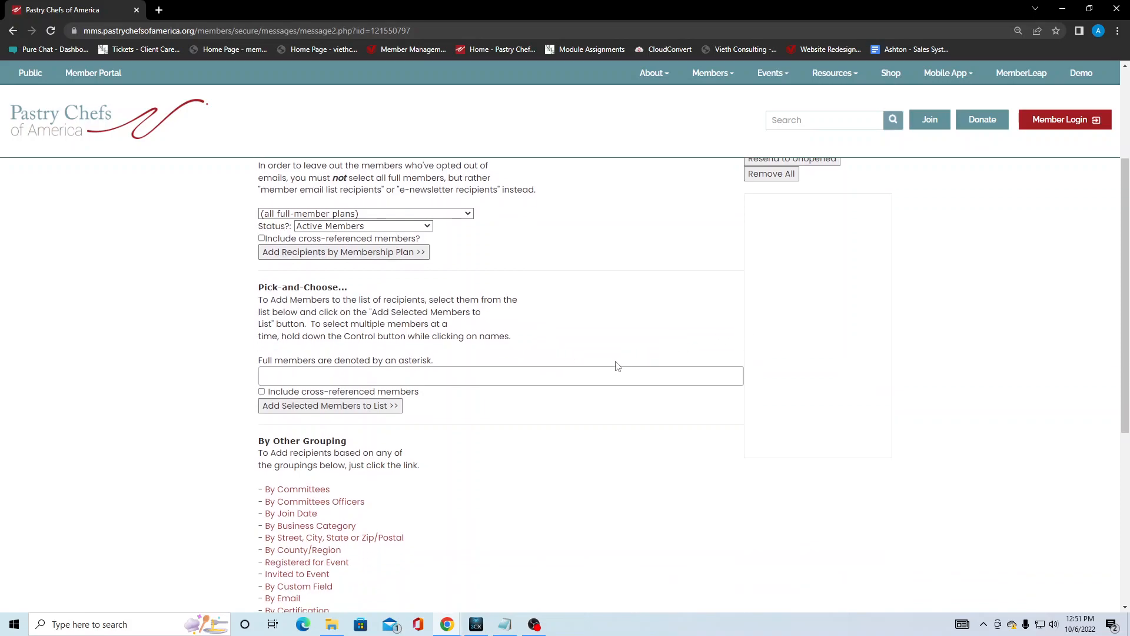
{"action": "left_click", "coordinate": [601, 379]}
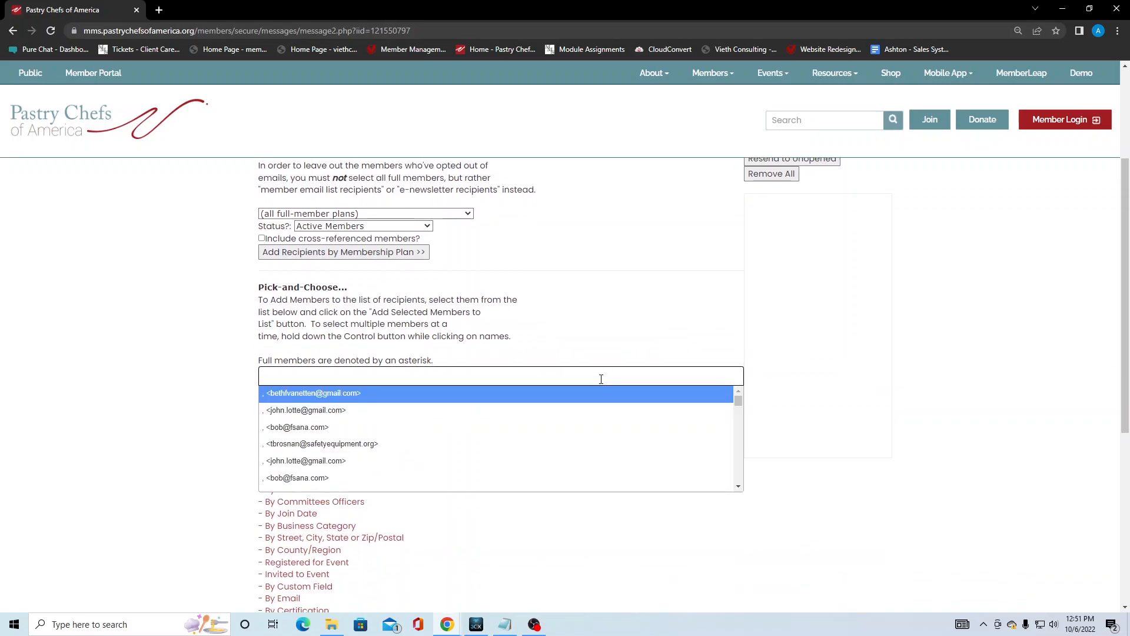
{"action": "type", "text": "richards"}
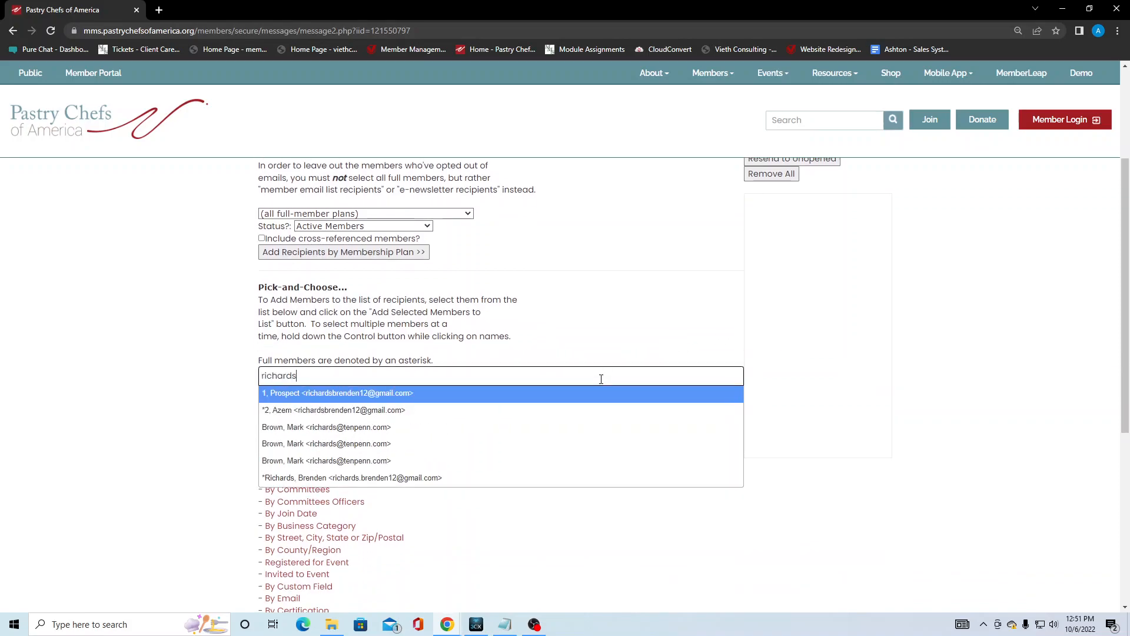
{"action": "left_click", "coordinate": [457, 477]}
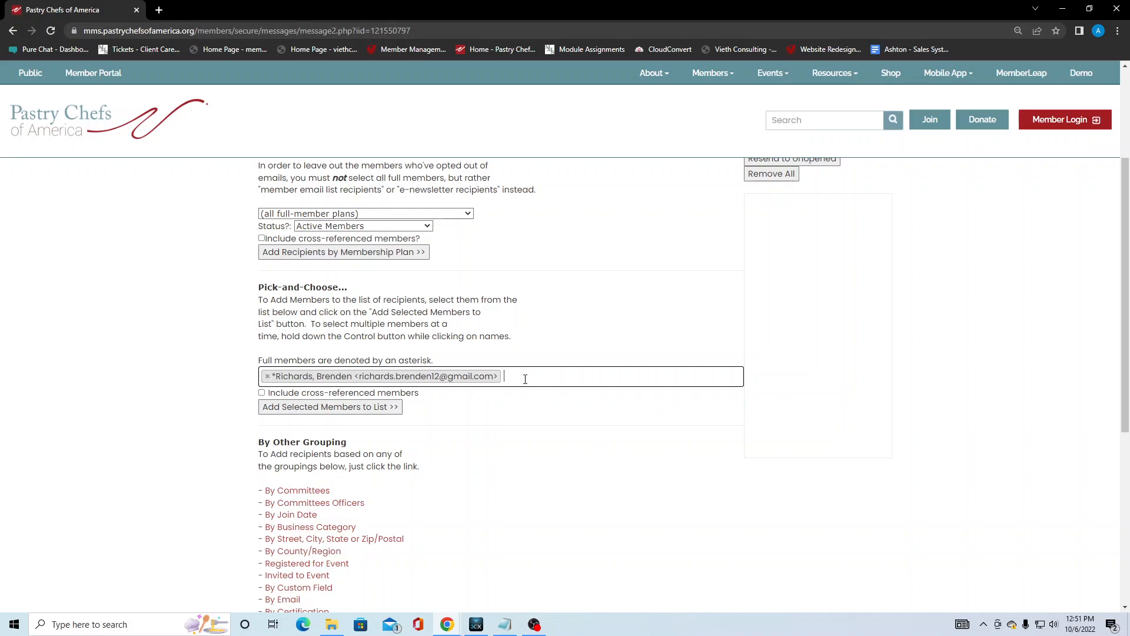
{"action": "left_click", "coordinate": [326, 414]}
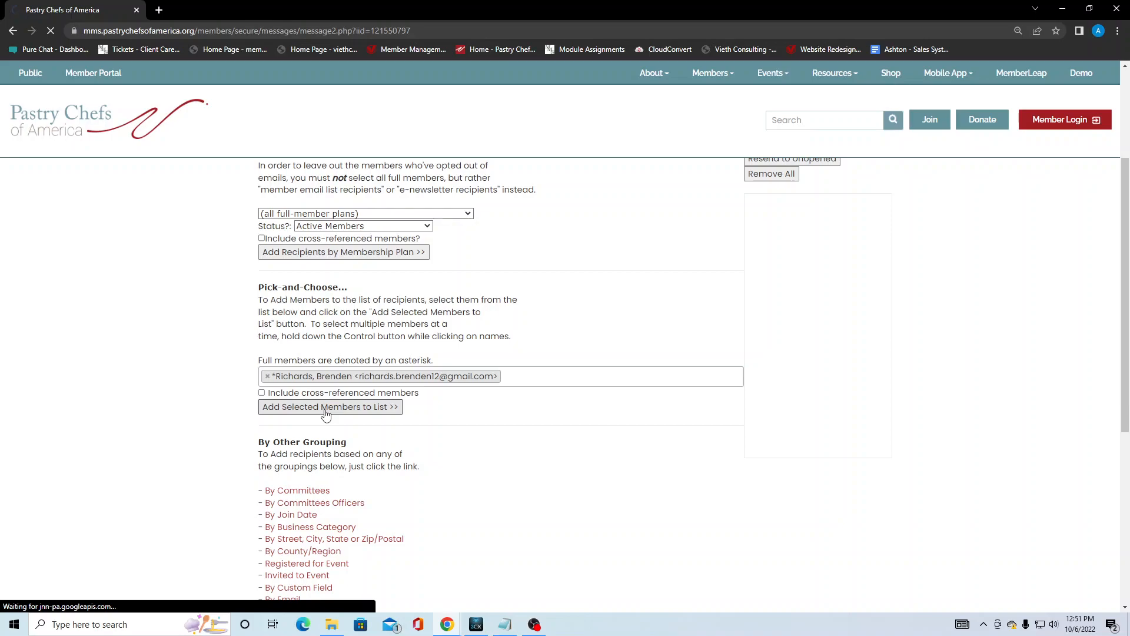
- Look over the grouping options for adding recipients, and continue to the message confirmation with the current recipient list
{"action": "scroll", "coordinate": [671, 424], "scroll_direction": "down", "scroll_amount": 2}
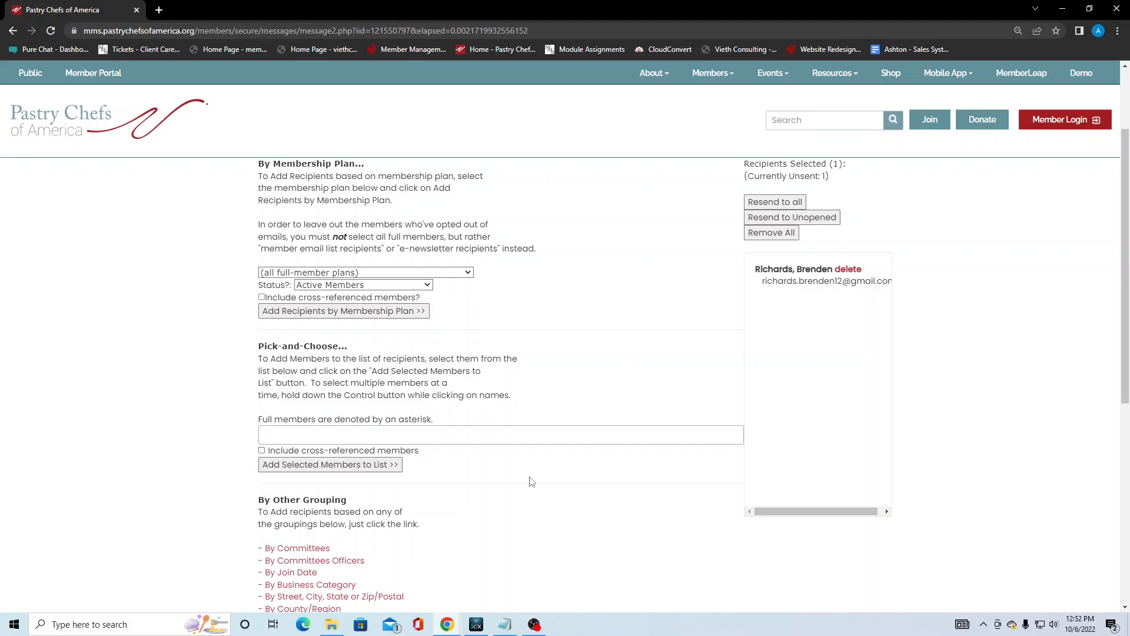
{"action": "scroll", "coordinate": [533, 475], "scroll_direction": "down", "scroll_amount": 2}
{"action": "scroll", "coordinate": [537, 471], "scroll_direction": "down", "scroll_amount": 2}
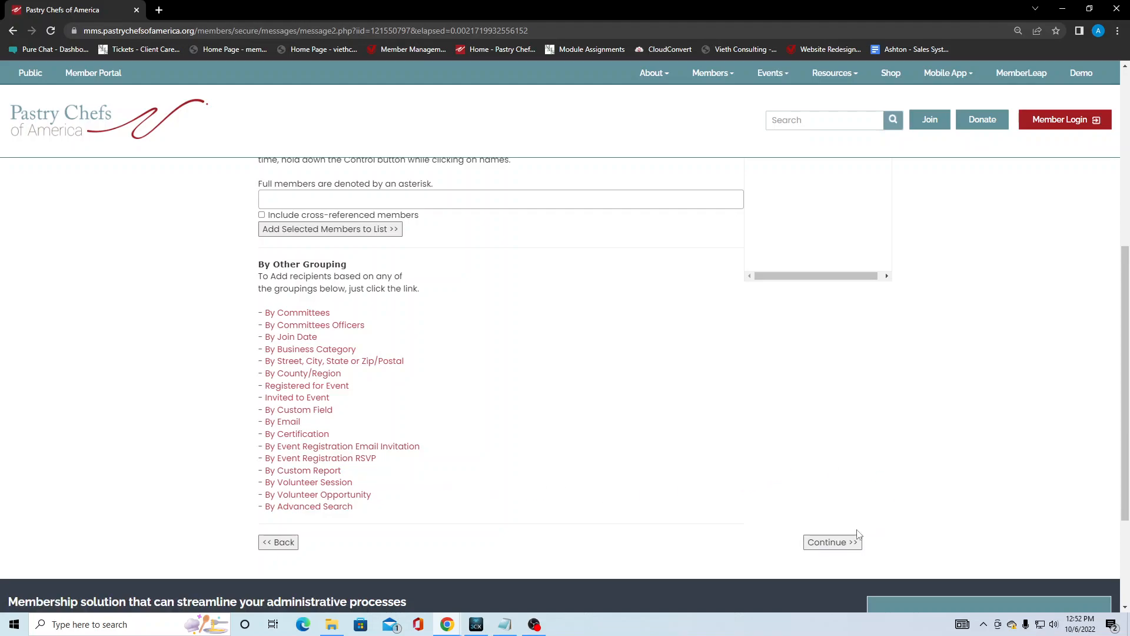
{"action": "left_click", "coordinate": [829, 541]}
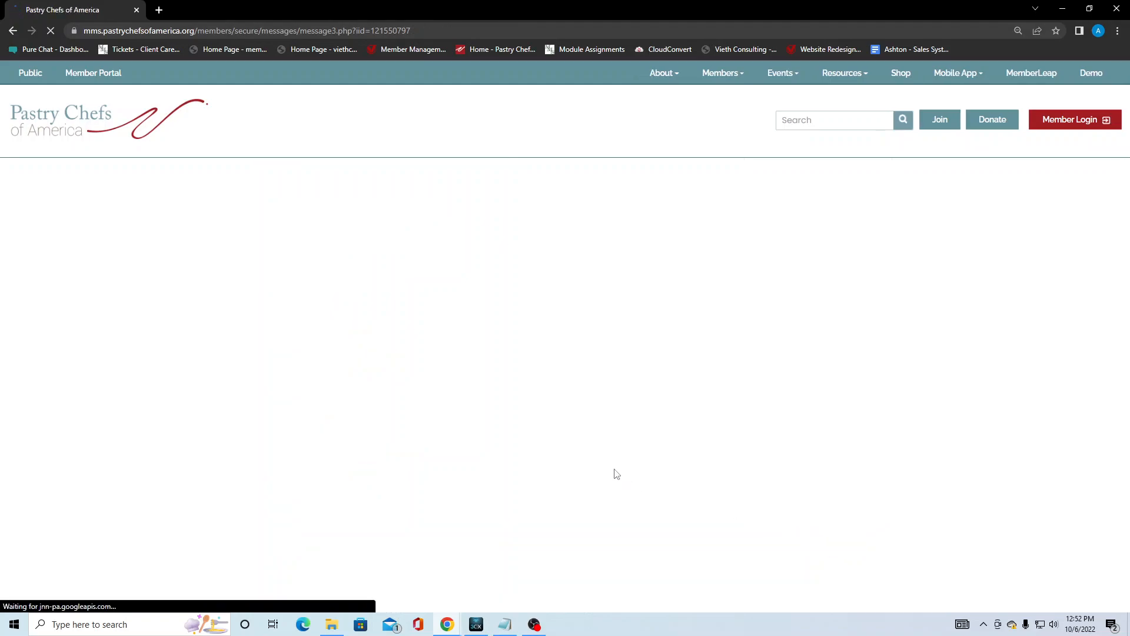
- Review the invitation's desktop and mobile previews through to the registration link, calendar links and footer
{"action": "scroll", "coordinate": [648, 347], "scroll_direction": "down", "scroll_amount": 2}
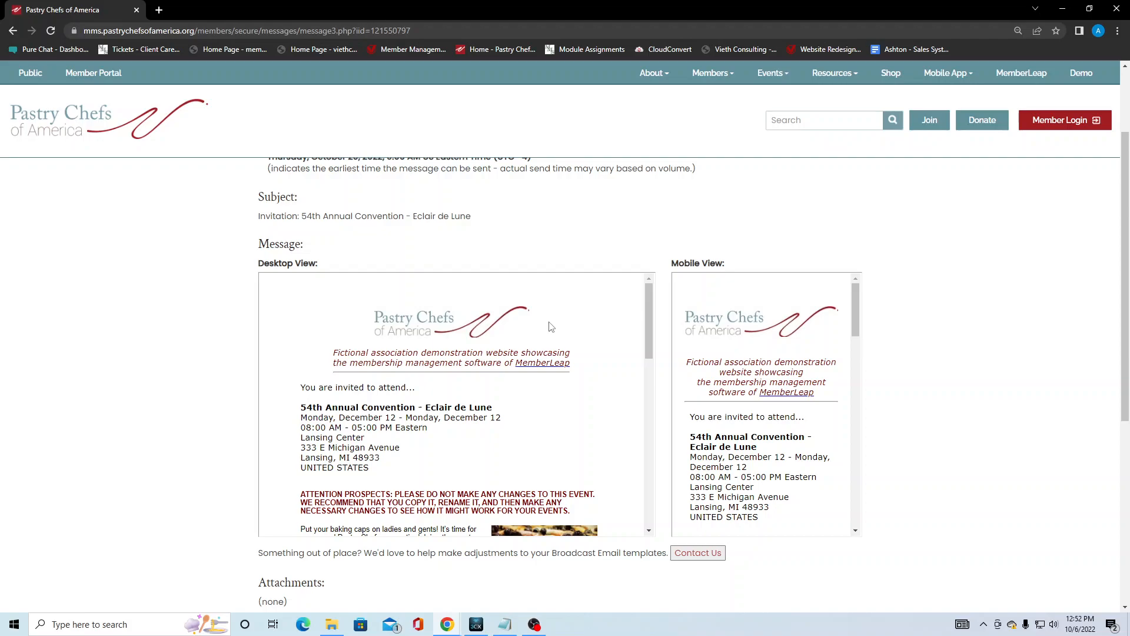
{"action": "scroll", "coordinate": [535, 439], "scroll_direction": "down", "scroll_amount": 6}
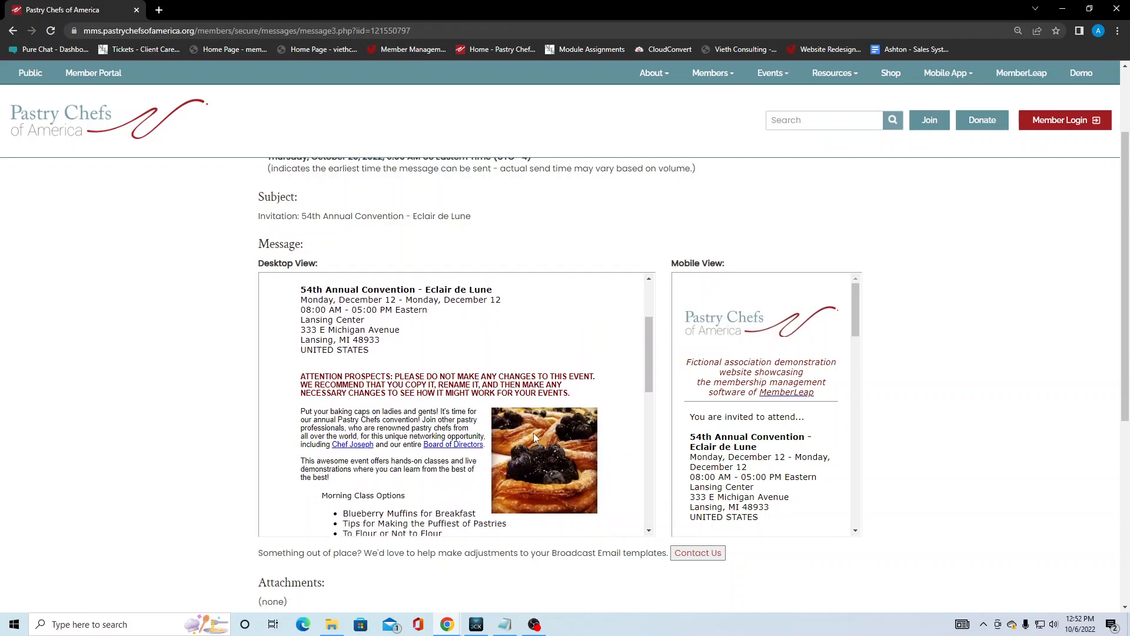
{"action": "scroll", "coordinate": [552, 419], "scroll_direction": "down", "scroll_amount": 4}
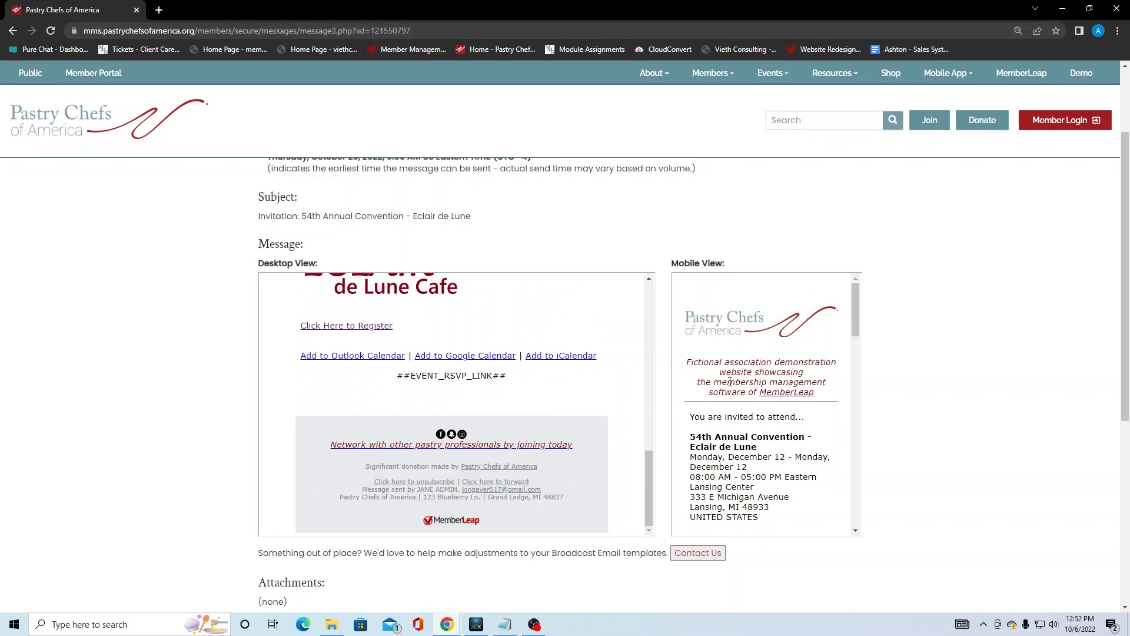
{"action": "scroll", "coordinate": [925, 388], "scroll_direction": "down", "scroll_amount": 1}
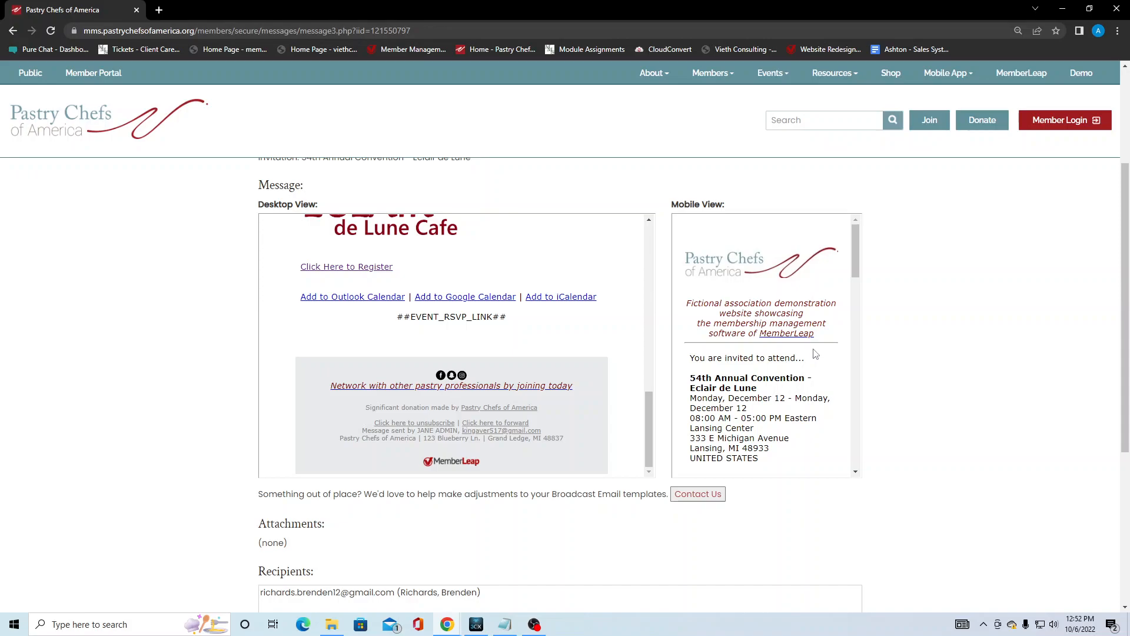
{"action": "scroll", "coordinate": [815, 353], "scroll_direction": "down", "scroll_amount": 5}
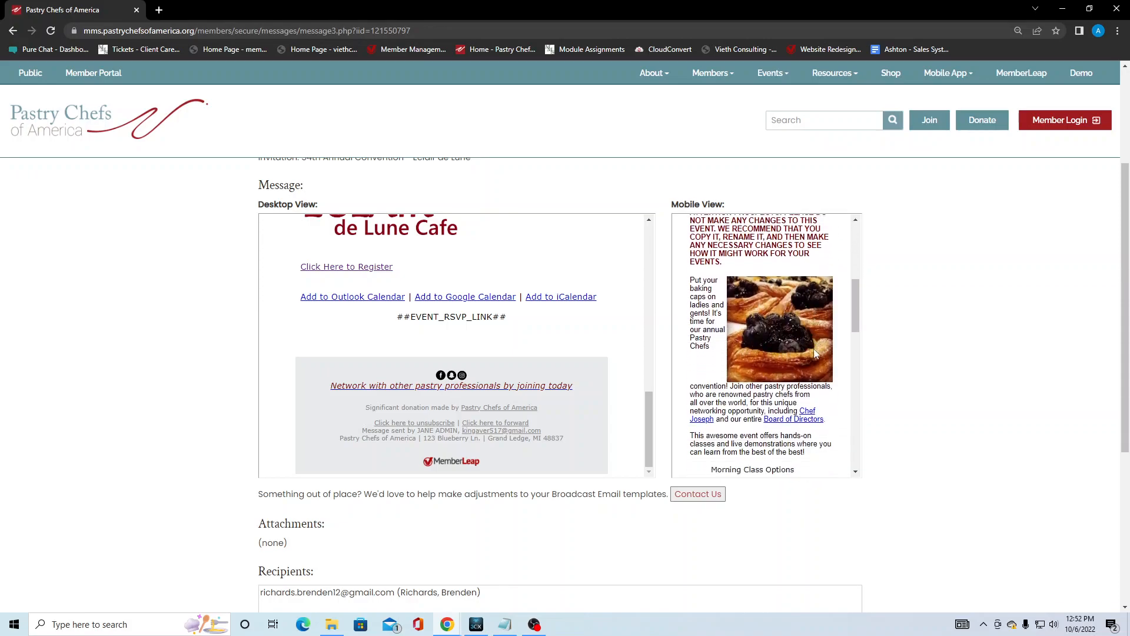
{"action": "scroll", "coordinate": [815, 353], "scroll_direction": "down", "scroll_amount": 5}
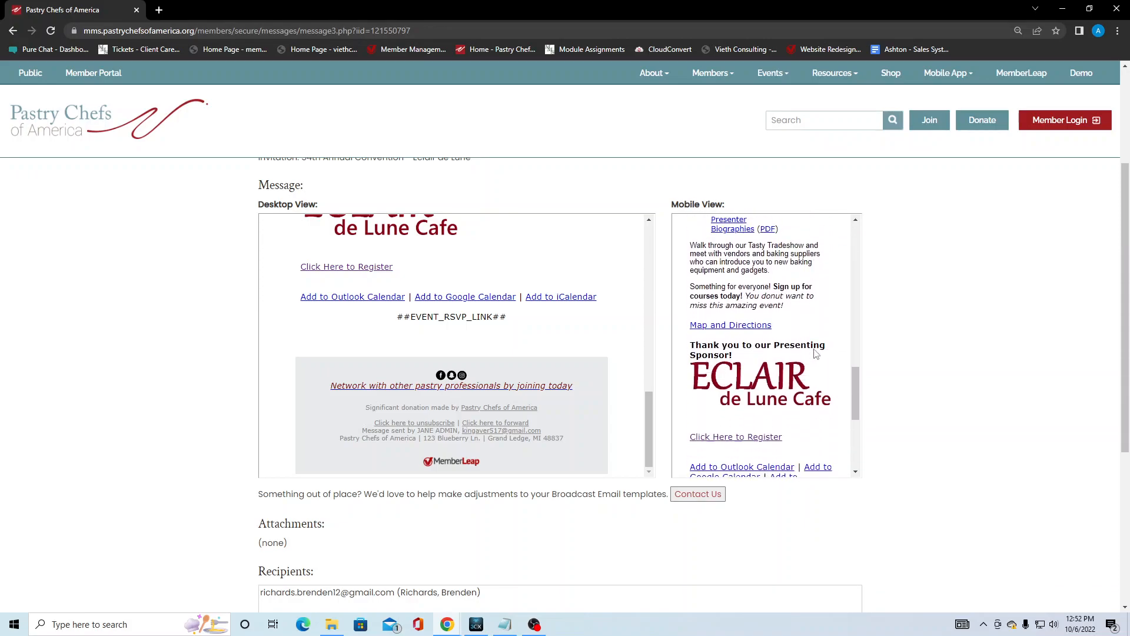
{"action": "scroll", "coordinate": [815, 353], "scroll_direction": "down", "scroll_amount": 4}
- Examine the message's attachments, recipients and detailed SpamAssassin spam analysis, and return to the scheduled send time and subject
{"action": "scroll", "coordinate": [935, 378], "scroll_direction": "down", "scroll_amount": 3}
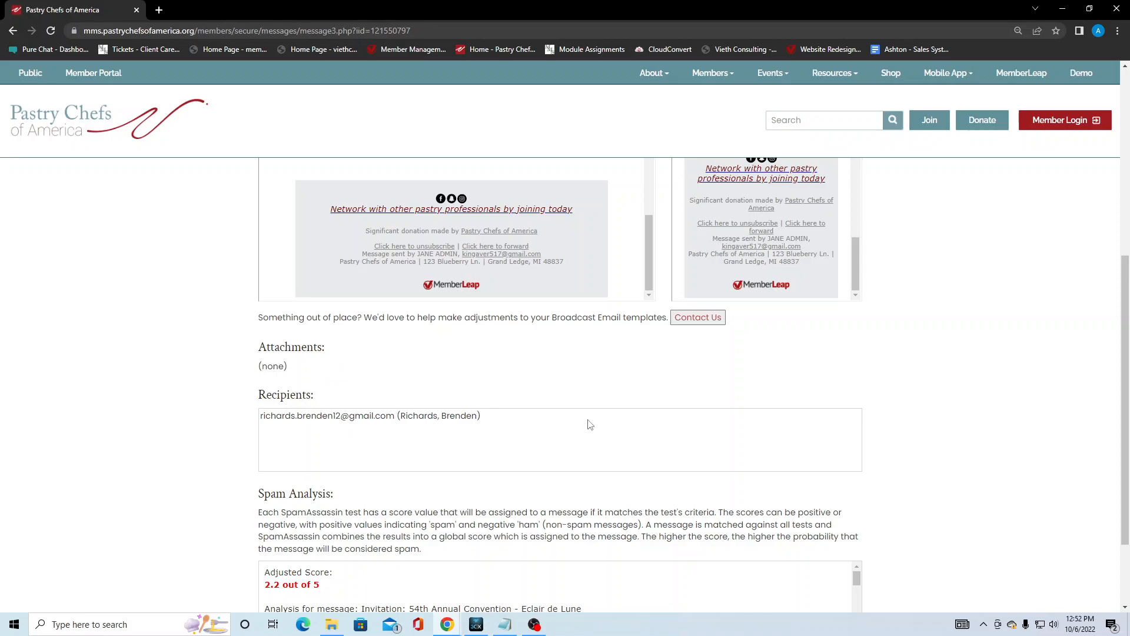
{"action": "scroll", "coordinate": [169, 432], "scroll_direction": "down", "scroll_amount": 2}
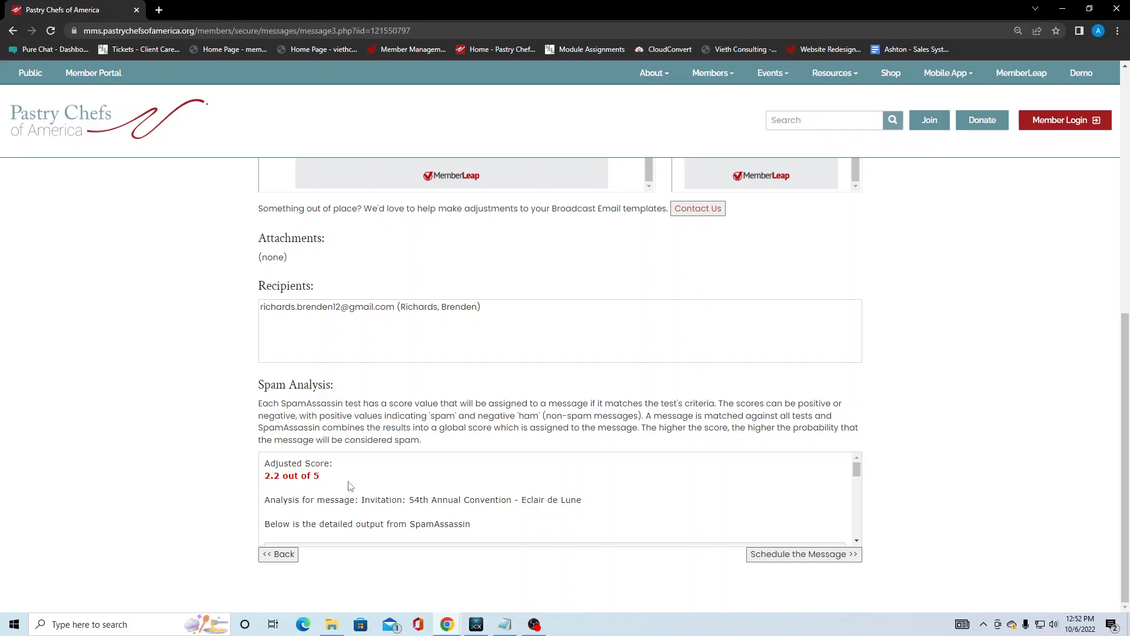
{"action": "scroll", "coordinate": [612, 507], "scroll_direction": "down", "scroll_amount": 5}
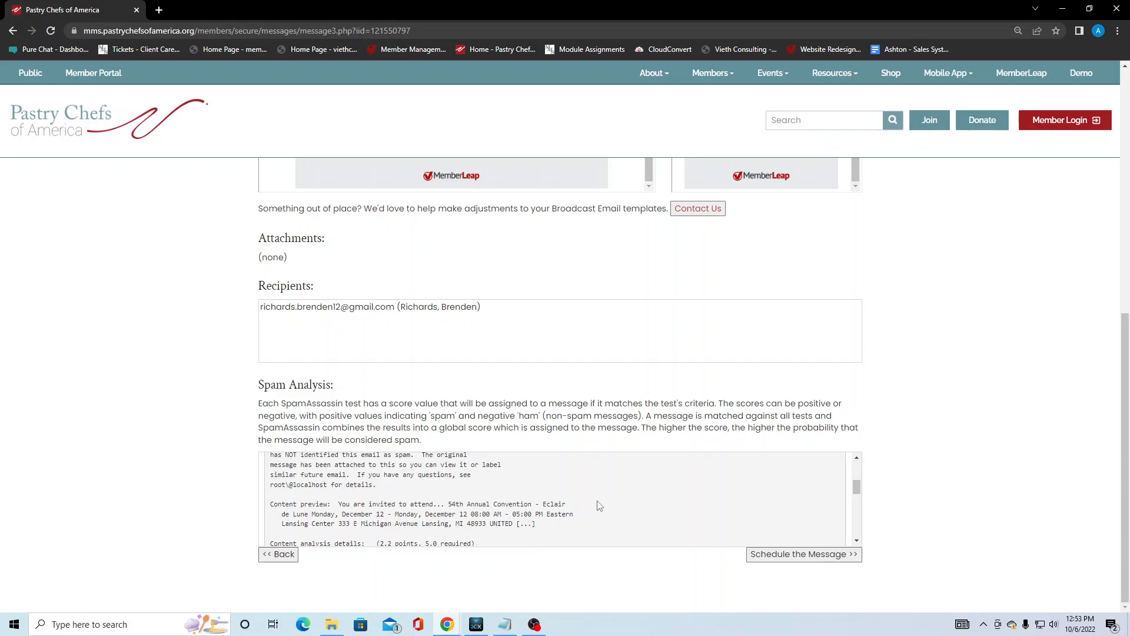
{"action": "scroll", "coordinate": [598, 505], "scroll_direction": "down", "scroll_amount": 5}
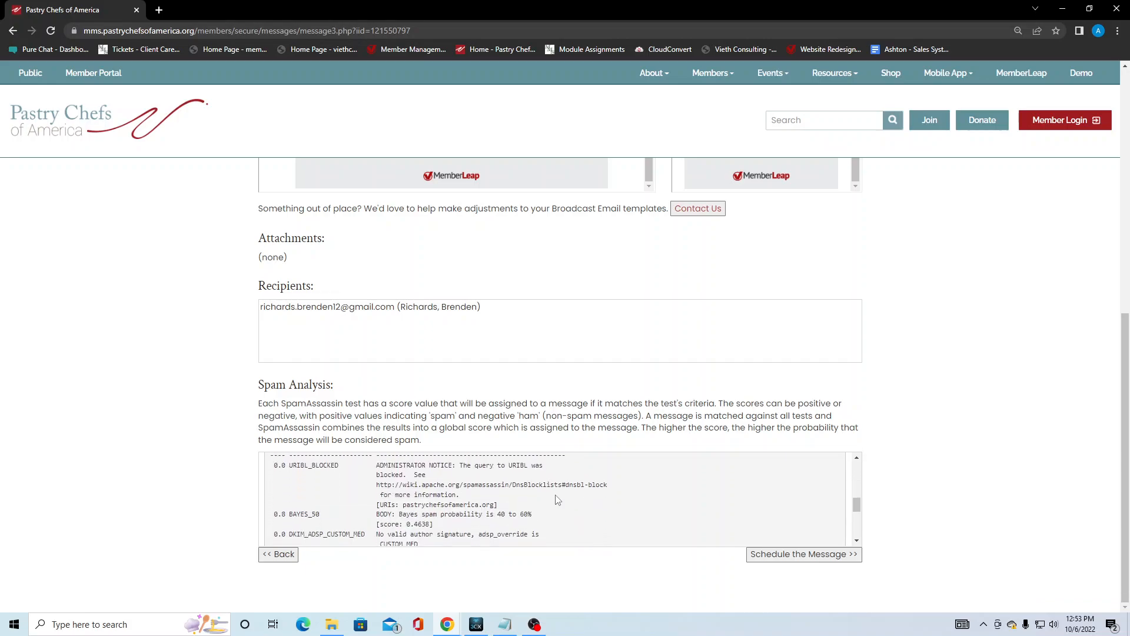
{"action": "scroll", "coordinate": [348, 507], "scroll_direction": "down", "scroll_amount": 6}
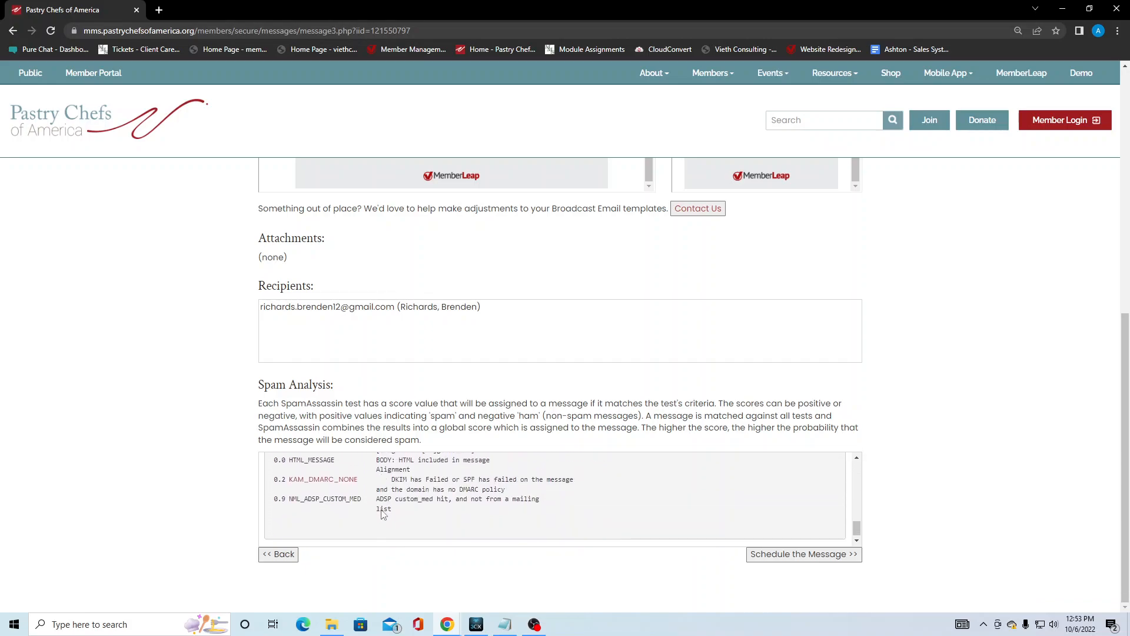
{"action": "scroll", "coordinate": [382, 499], "scroll_direction": "up", "scroll_amount": 8}
{"action": "scroll", "coordinate": [379, 491], "scroll_direction": "up", "scroll_amount": 1}
{"action": "scroll", "coordinate": [196, 433], "scroll_direction": "up", "scroll_amount": 8}
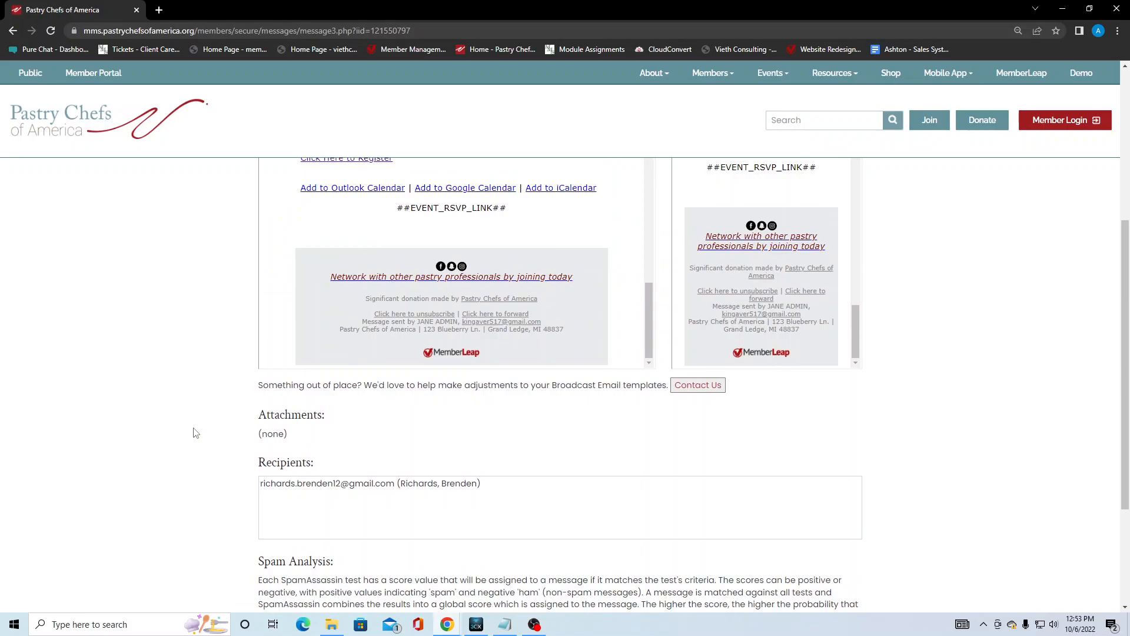
{"action": "scroll", "coordinate": [195, 433], "scroll_direction": "up", "scroll_amount": 1}
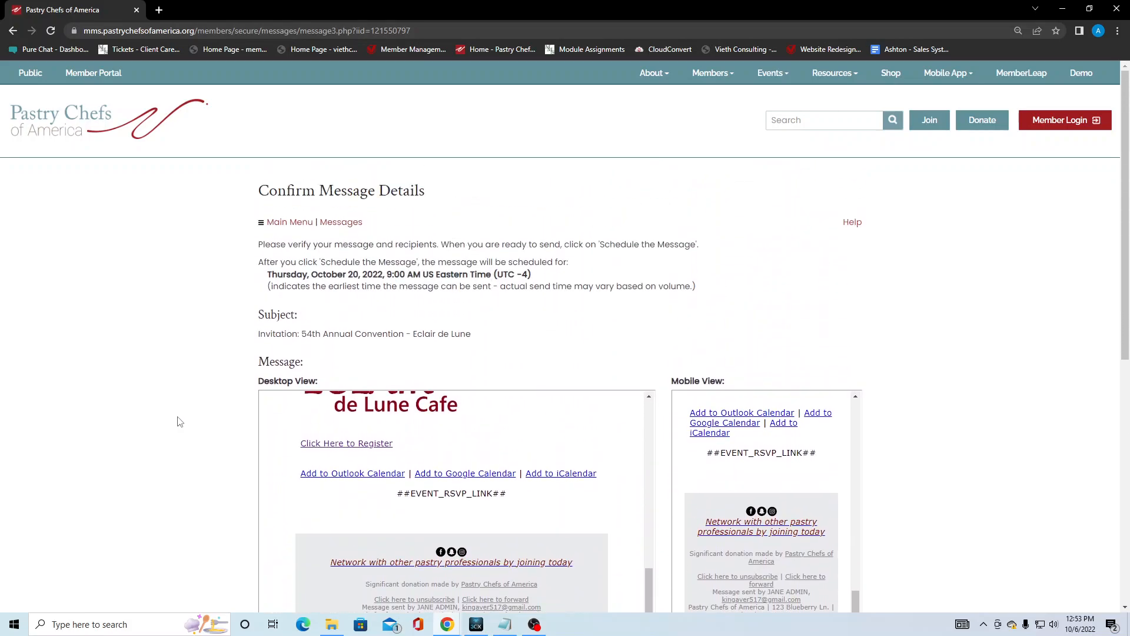